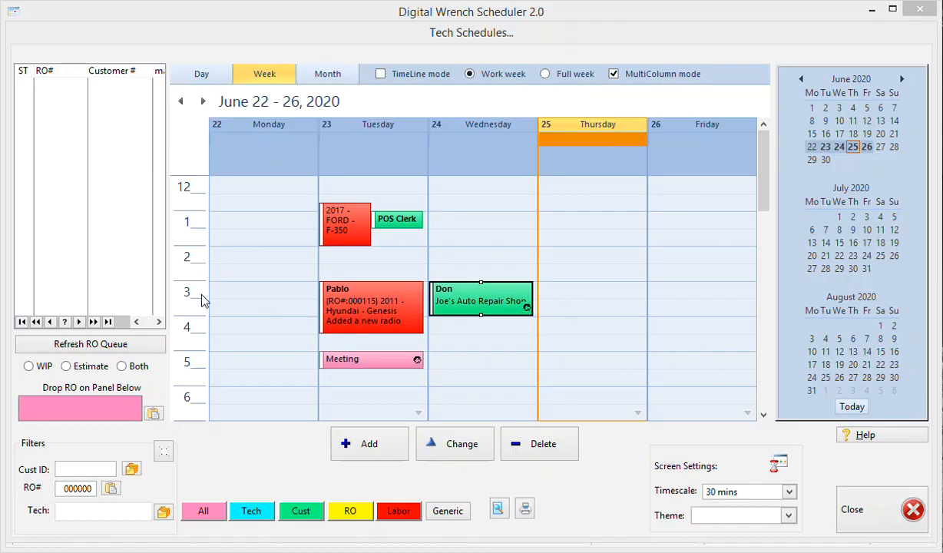
Step: Create an event with the subject "Meeting" in the Thursday, June 25 slot from 3:00 to 3:30 AM
click(570, 292)
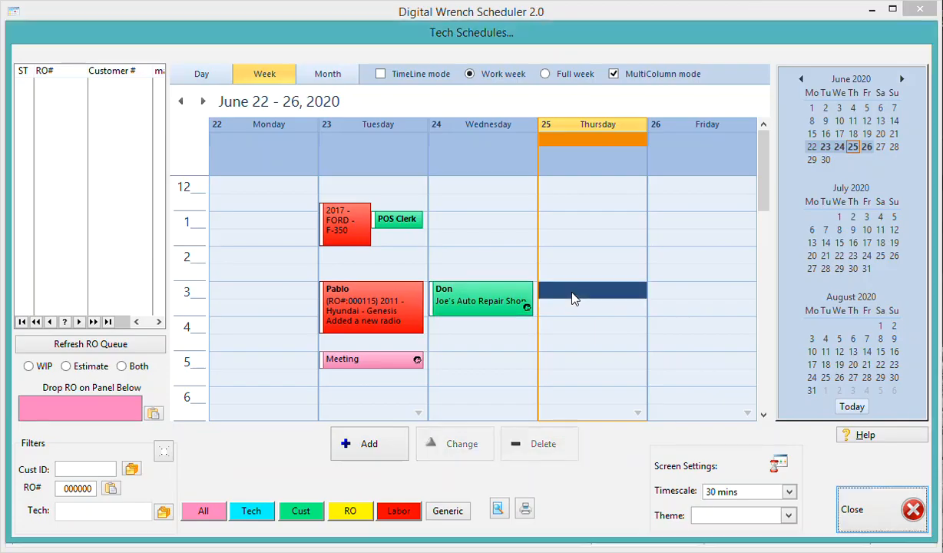
double_click(572, 292)
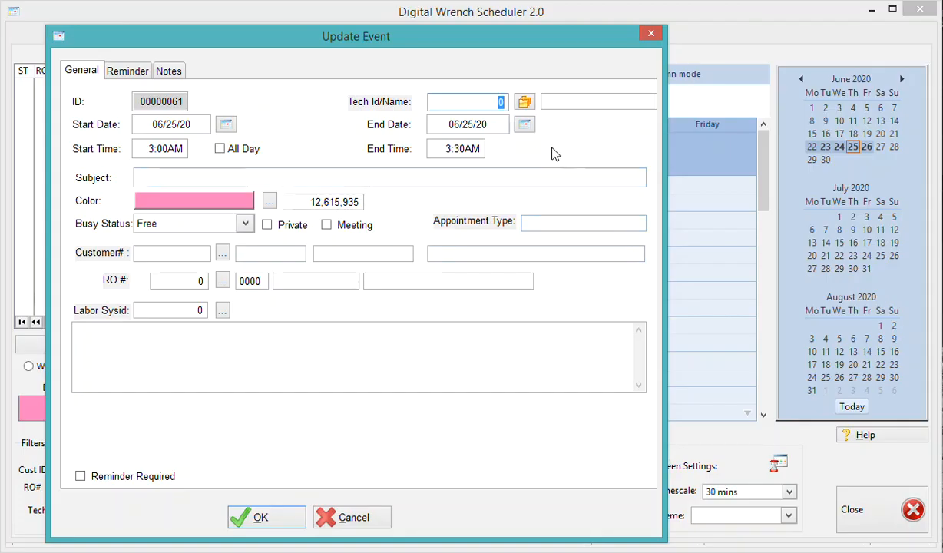
click(185, 181)
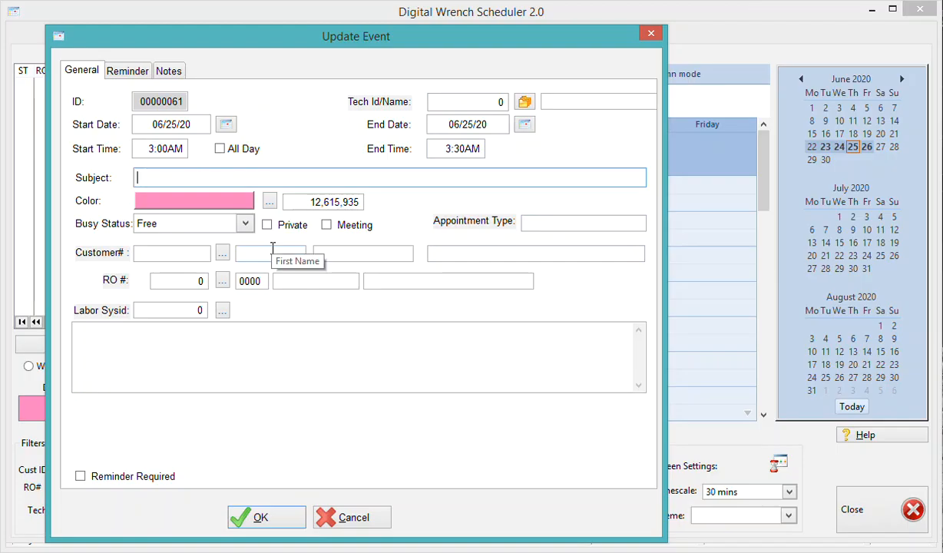
text(Meeting)
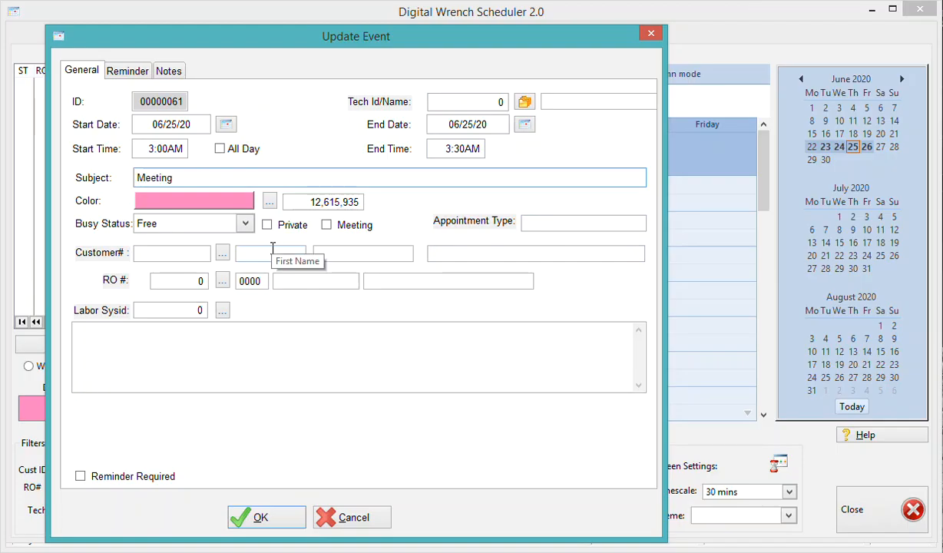
click(261, 518)
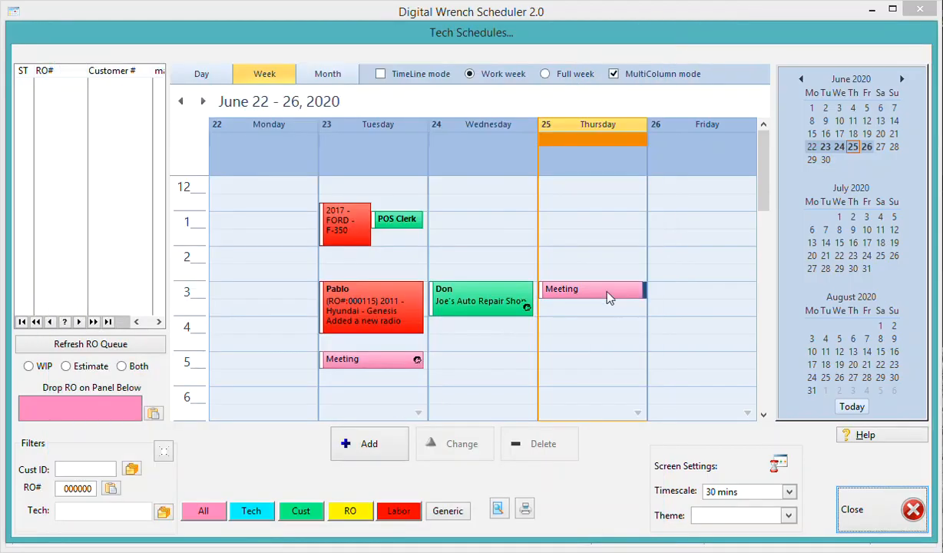
Step: Reschedule and lengthen the Thursday meeting so it runs from 3:30 to 5:00 AM
drag(583, 298, 582, 327)
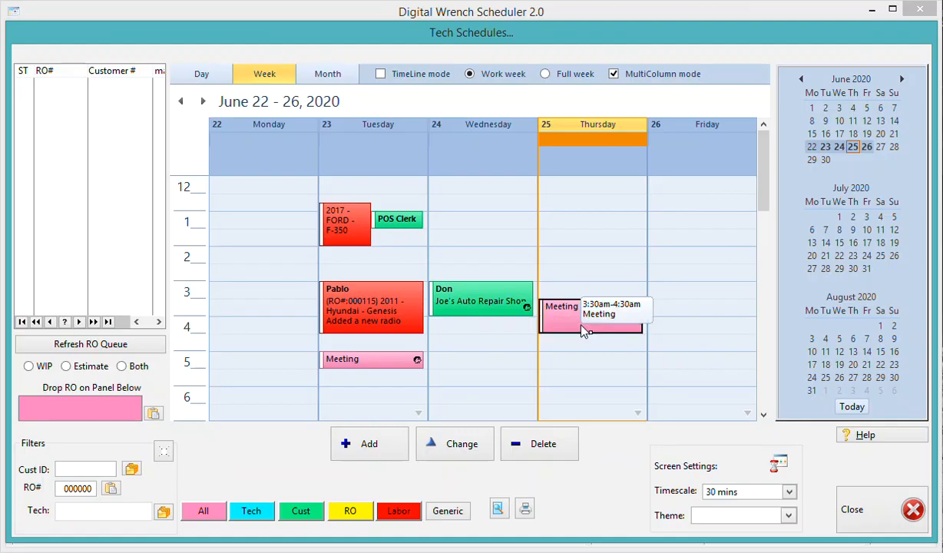
drag(589, 332, 591, 347)
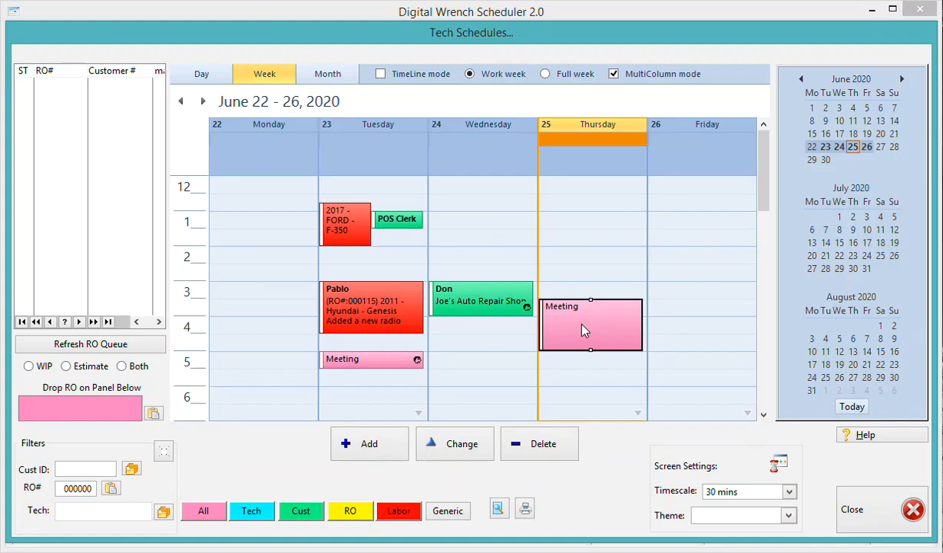
Step: Assign the third technician in the lookup list to the Thursday meeting and move it to 3:00 AM
double_click(581, 330)
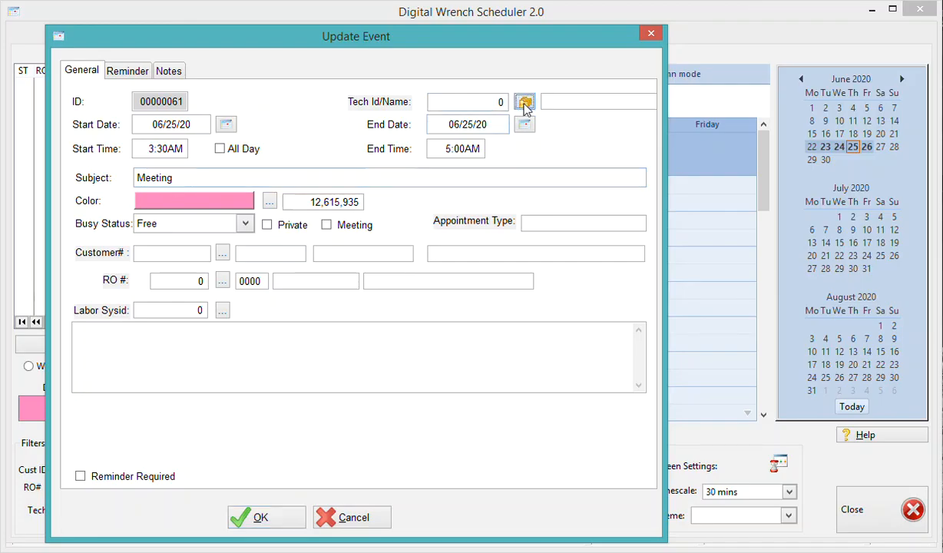
click(525, 102)
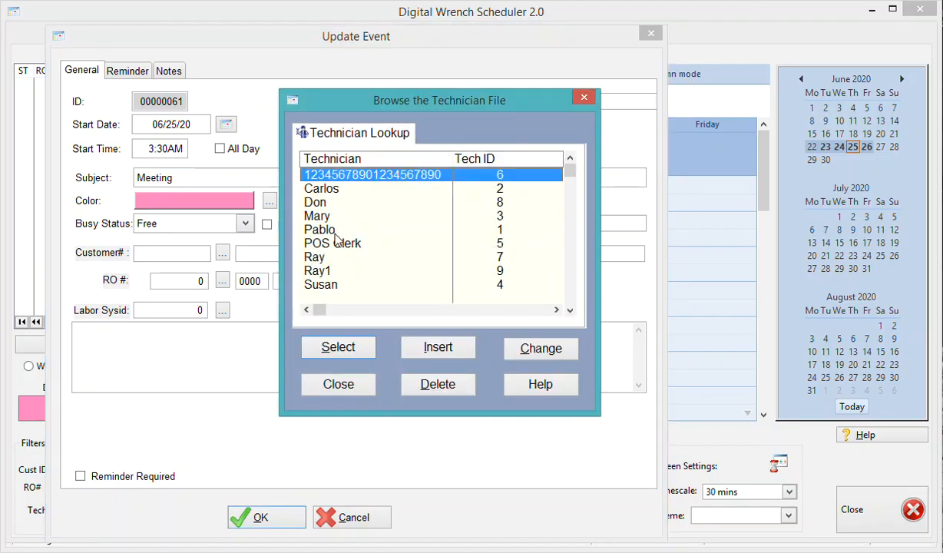
double_click(331, 201)
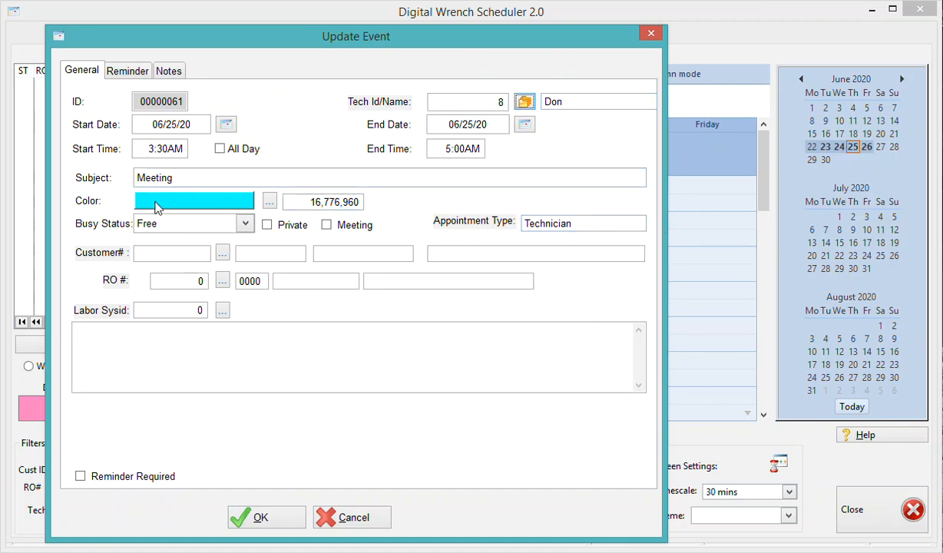
click(260, 515)
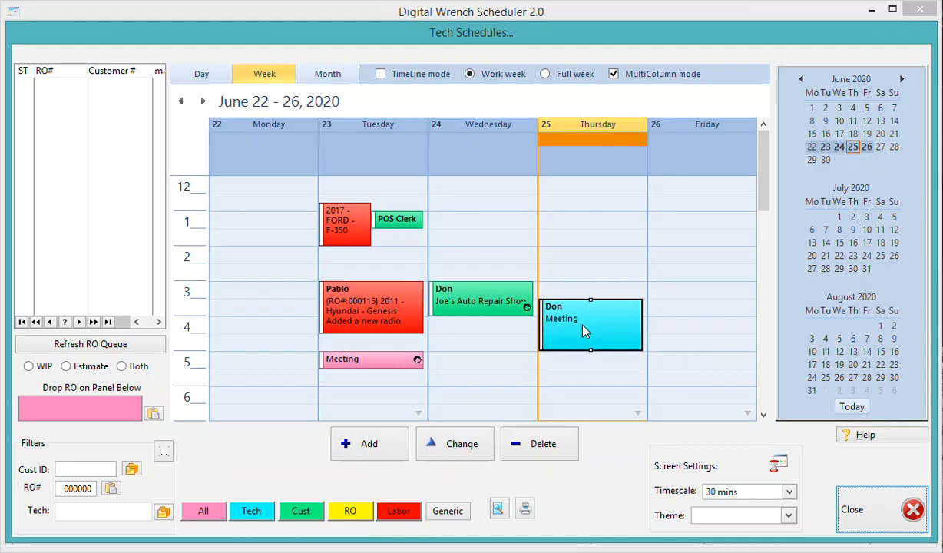
drag(584, 330, 588, 314)
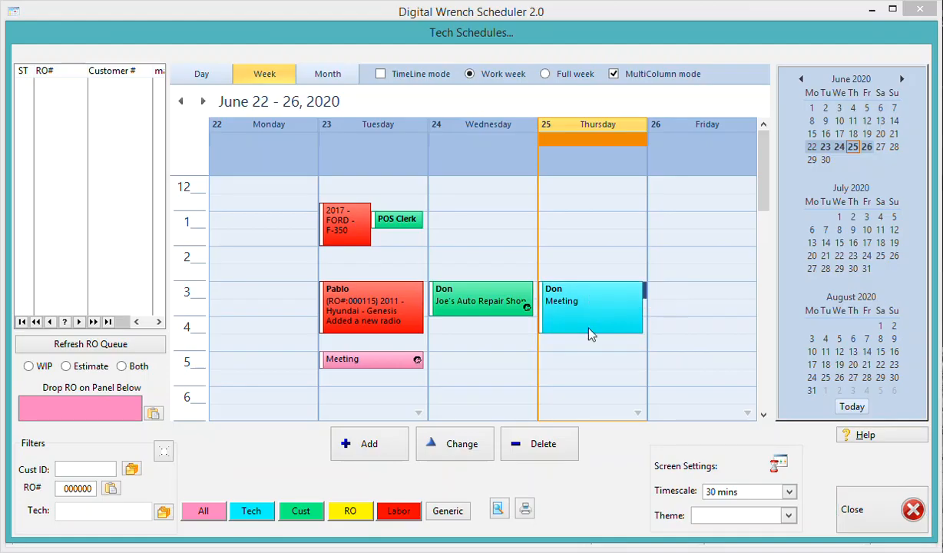
Step: Link the VMT Software customer record to the Thursday meeting and save the event
double_click(591, 312)
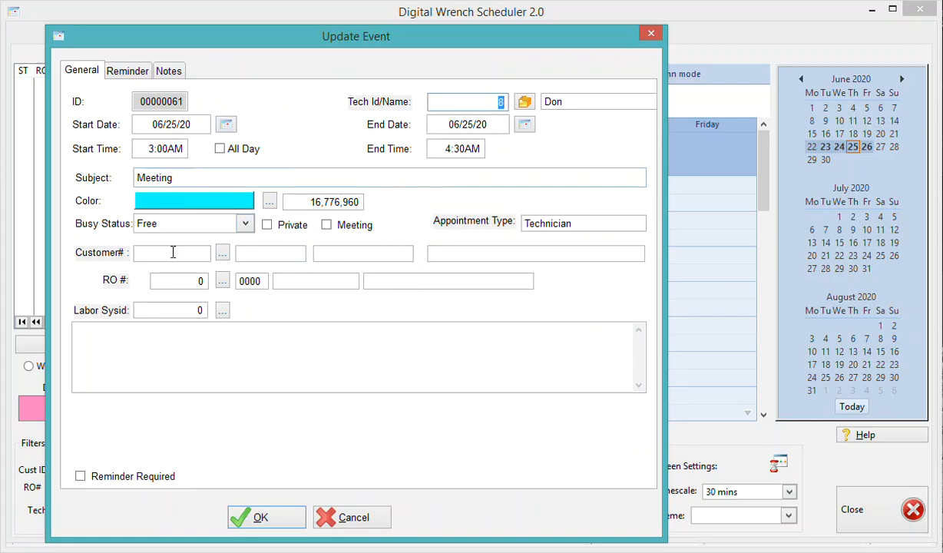
click(223, 256)
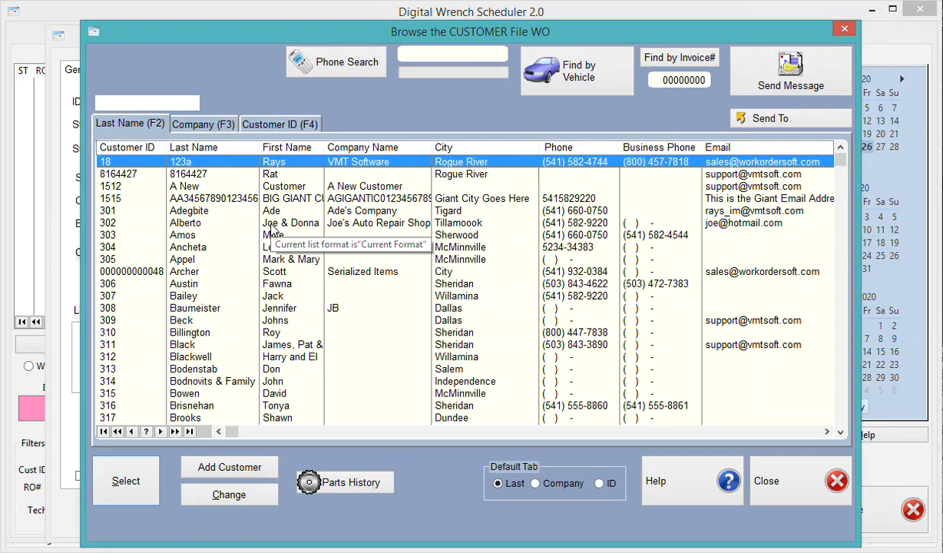
double_click(284, 163)
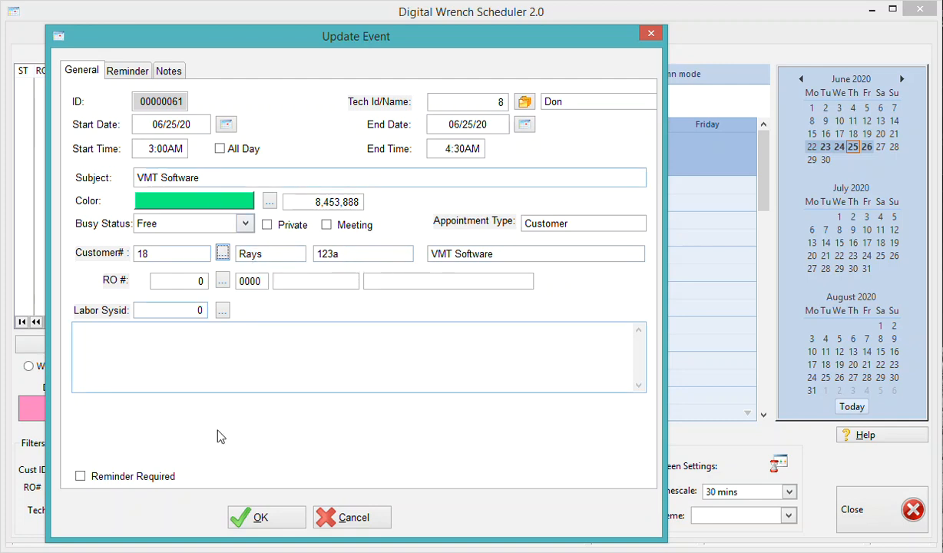
click(257, 513)
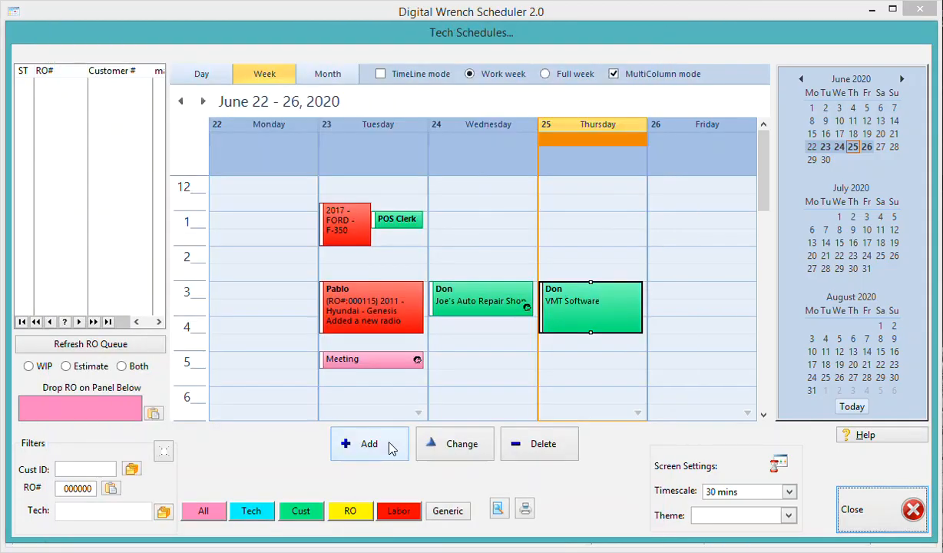
Step: Attach the customer's 2003 Nissan 350Z repair order with status W to the Thursday event and move it to 3:30 AM
double_click(593, 319)
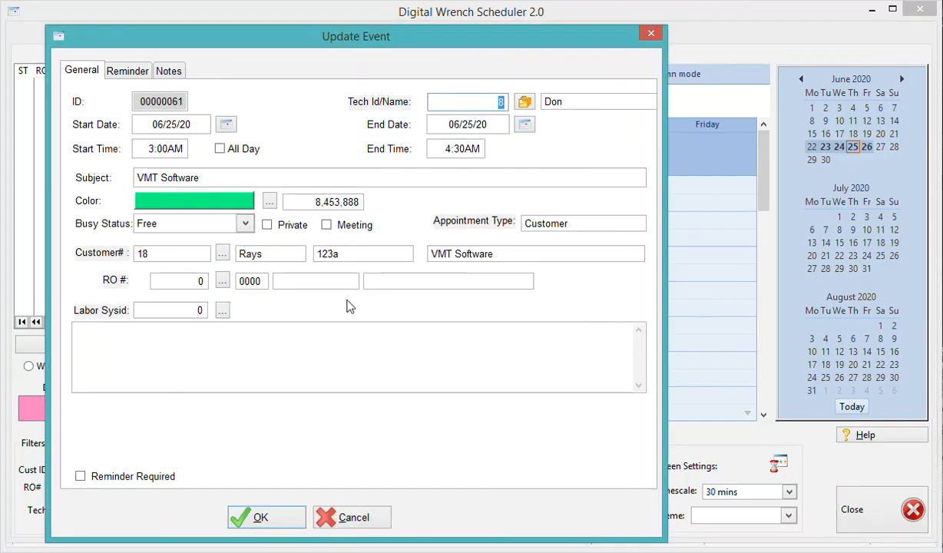
click(222, 283)
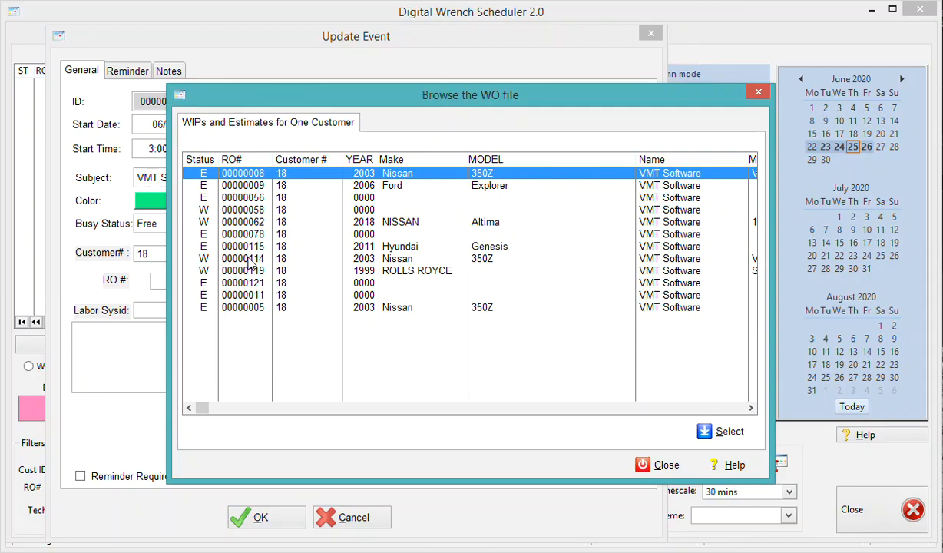
double_click(406, 261)
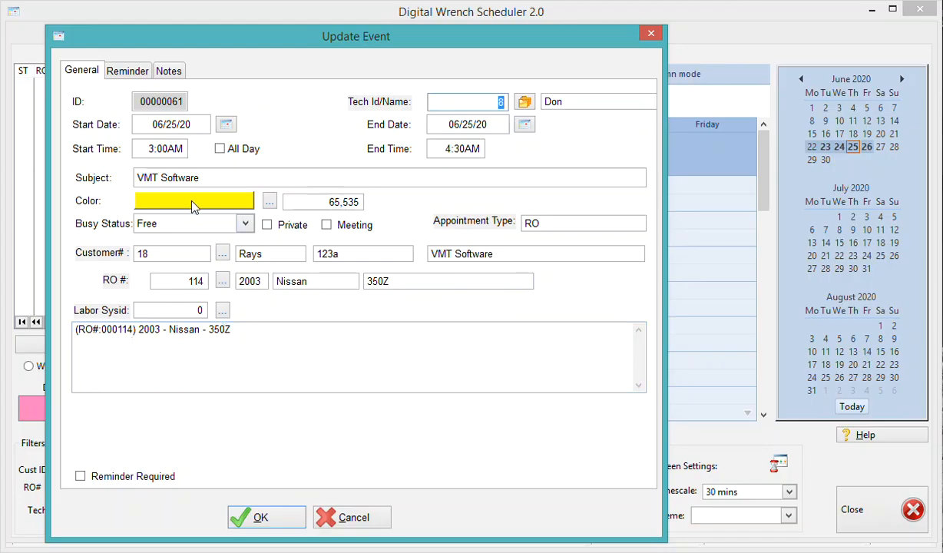
click(260, 517)
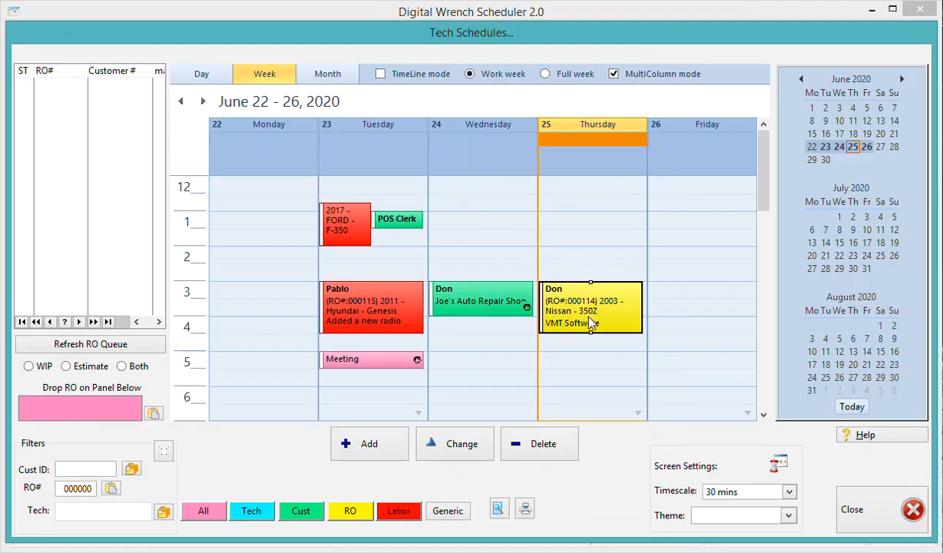
drag(590, 320, 593, 328)
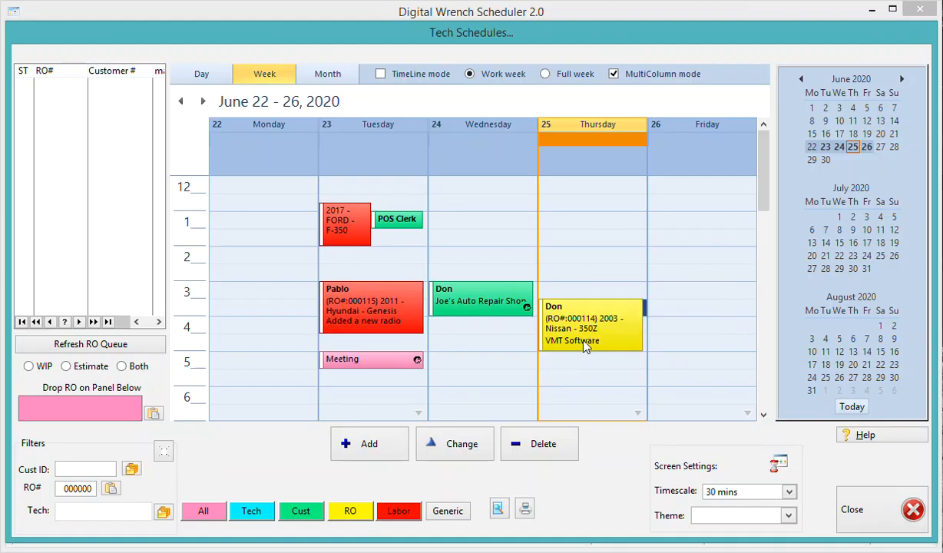
Step: Add the "Added a new radio" labor item to the Thursday event and move it to Friday, June 26 at 1:00 AM
click(569, 340)
double_click(569, 340)
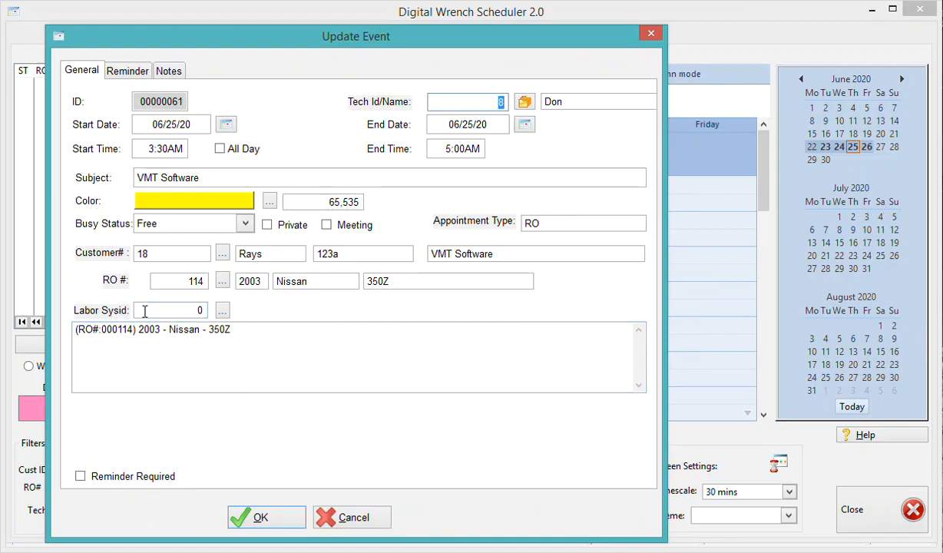
click(221, 311)
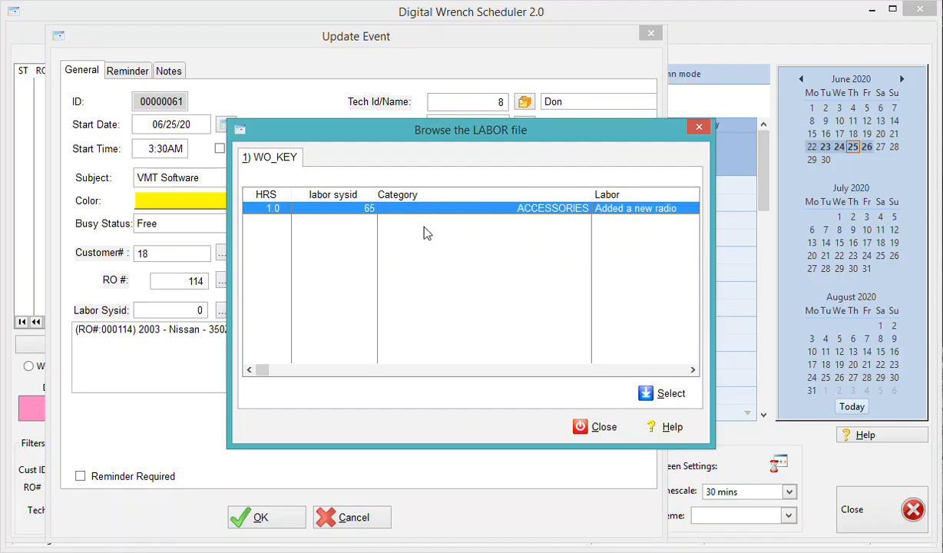
double_click(628, 215)
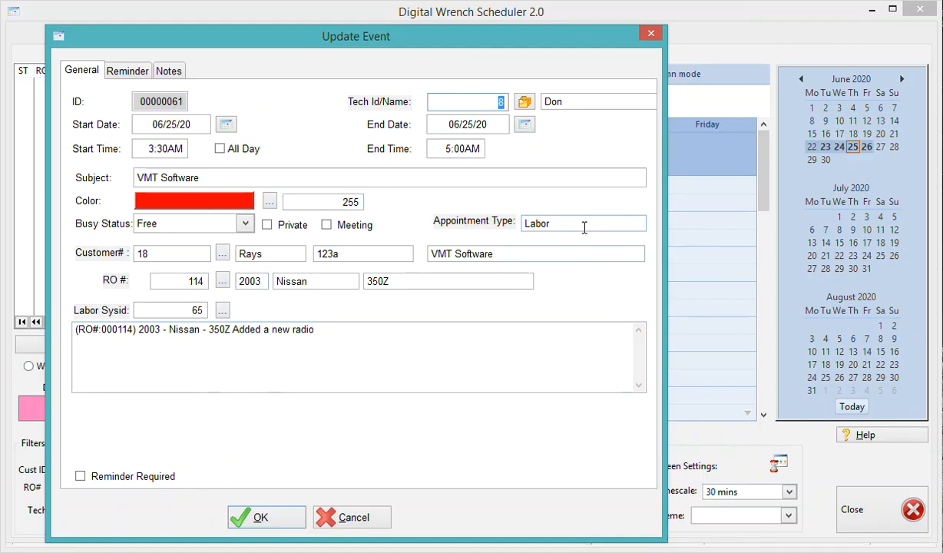
click(262, 524)
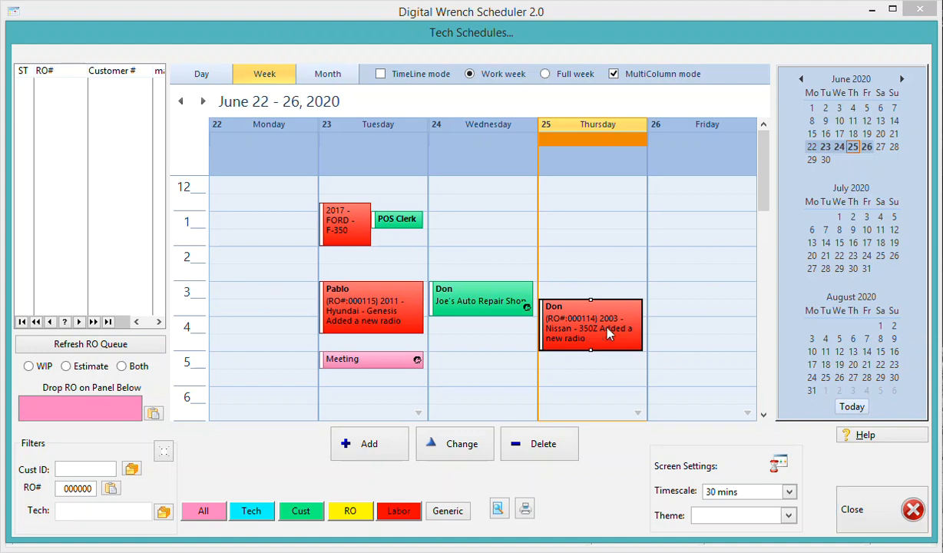
drag(650, 336, 677, 241)
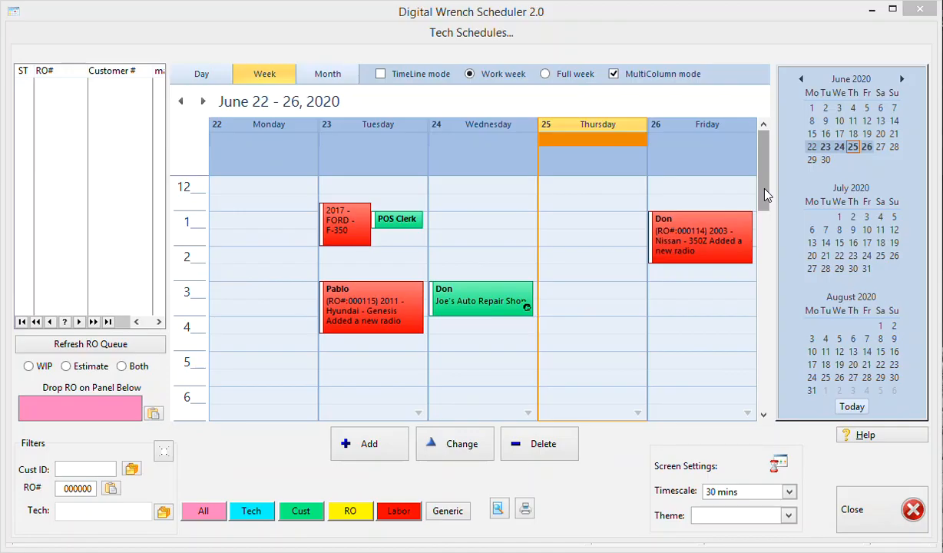
Step: Limit the weekly calendar to working hours starting at 8 AM
drag(765, 195, 763, 264)
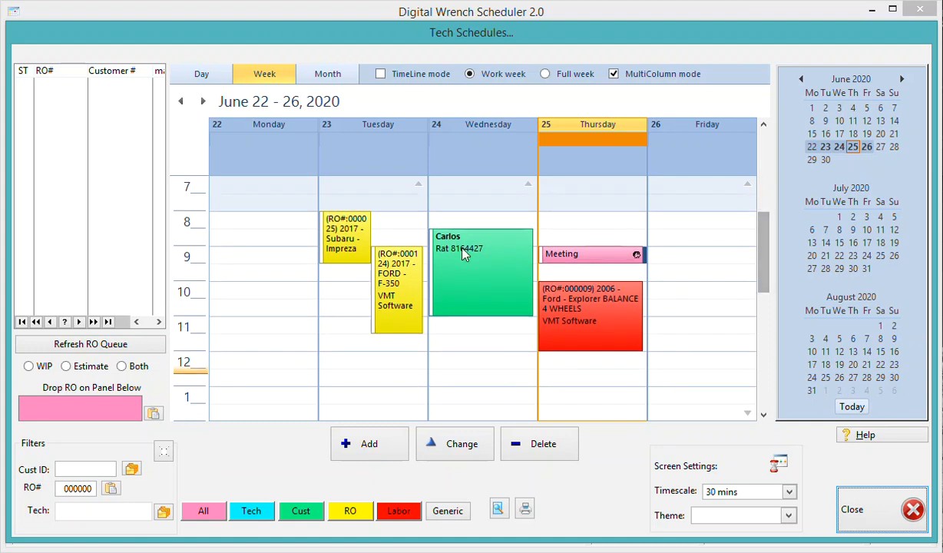
drag(760, 269, 763, 224)
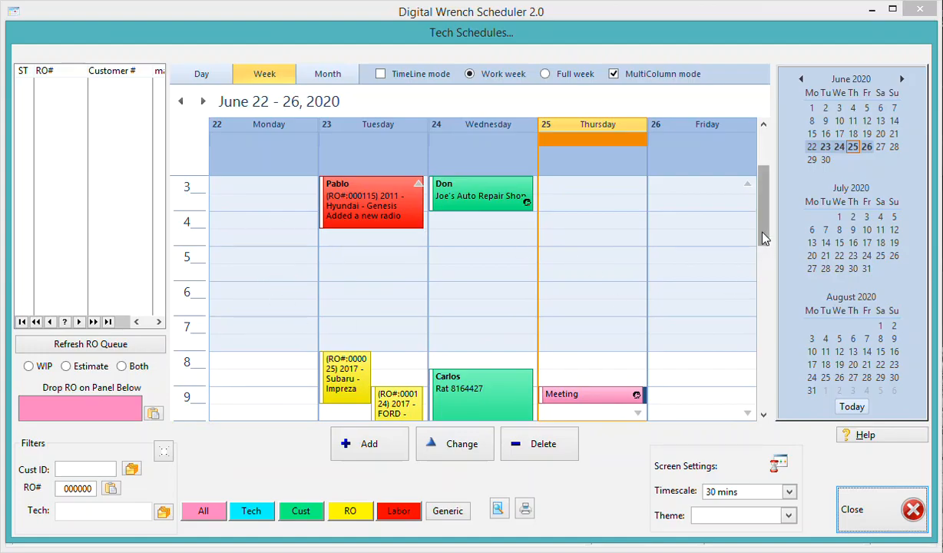
scroll(764, 256, down, 2)
drag(761, 256, 768, 311)
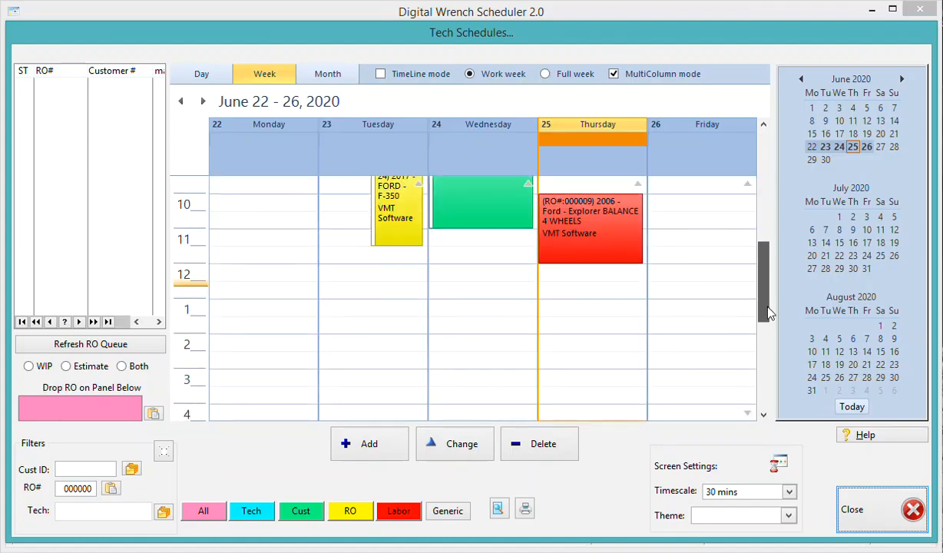
click(779, 466)
drag(767, 332, 738, 226)
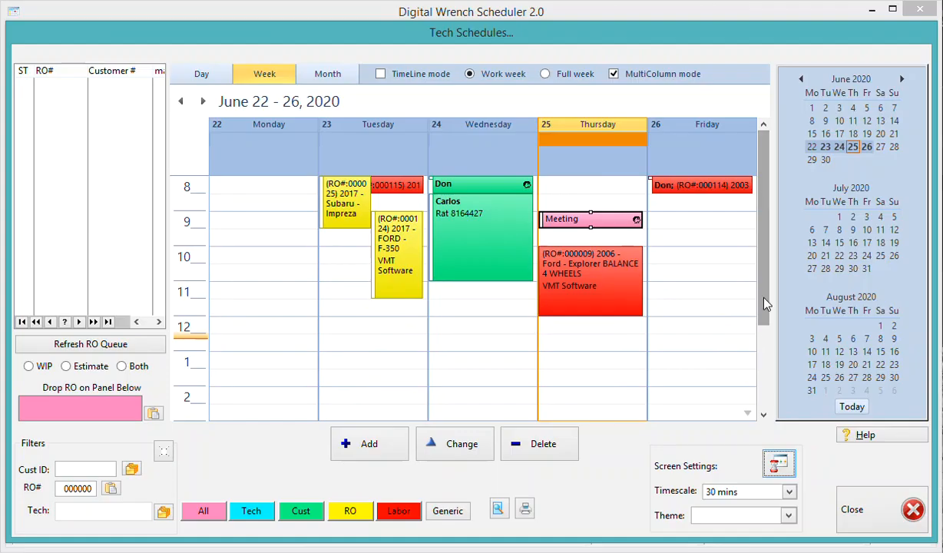
Step: Set the calendar timescale to 1 hour and return it to 30 mins
click(788, 497)
click(702, 505)
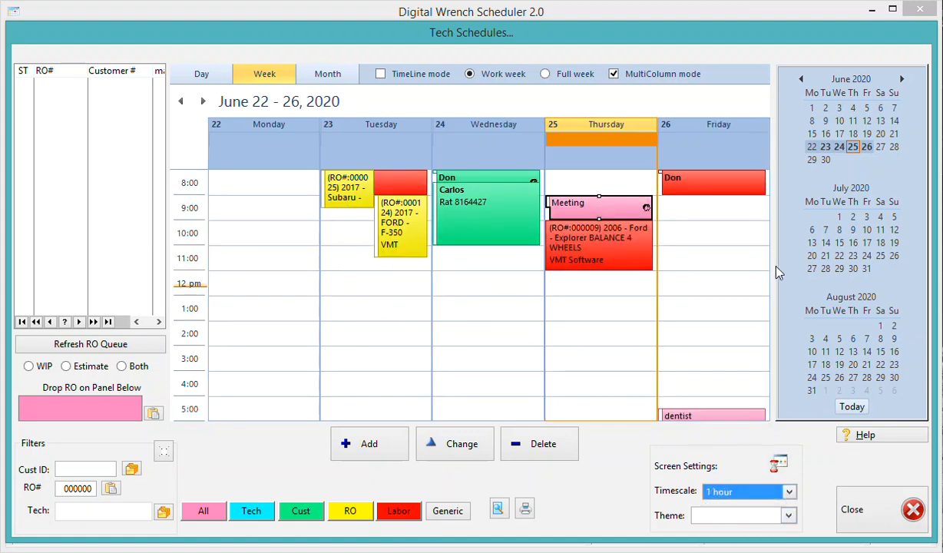
click(788, 492)
click(735, 506)
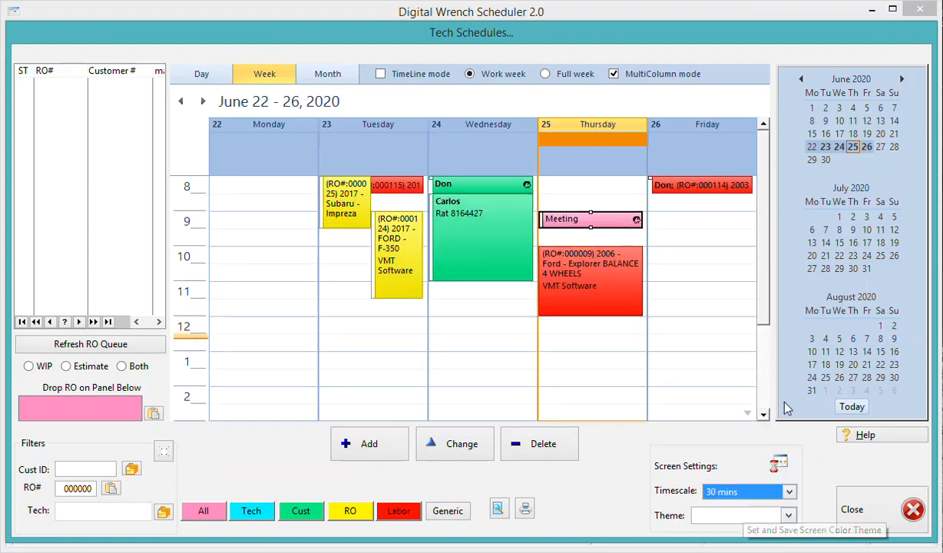
Step: Filter the weekly calendar to show only technician appointments
drag(767, 291, 766, 352)
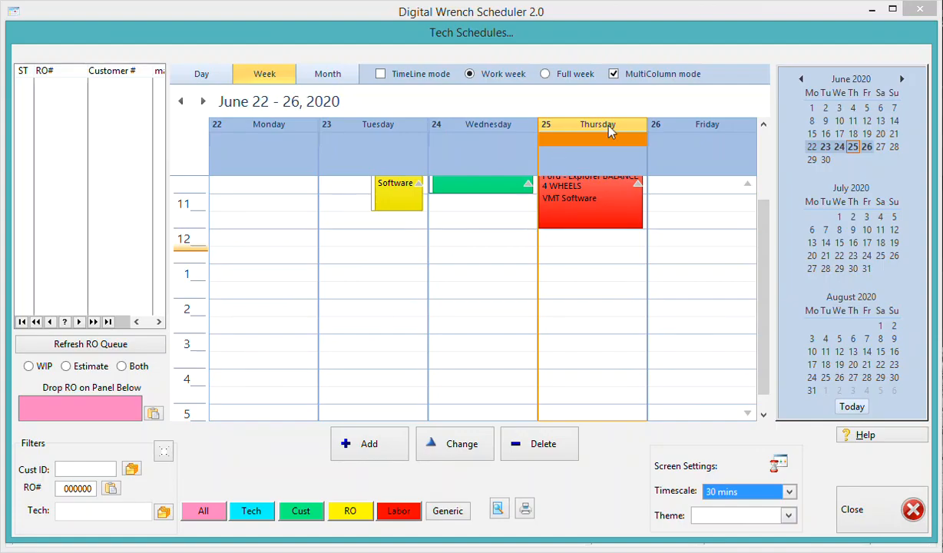
drag(764, 288, 764, 221)
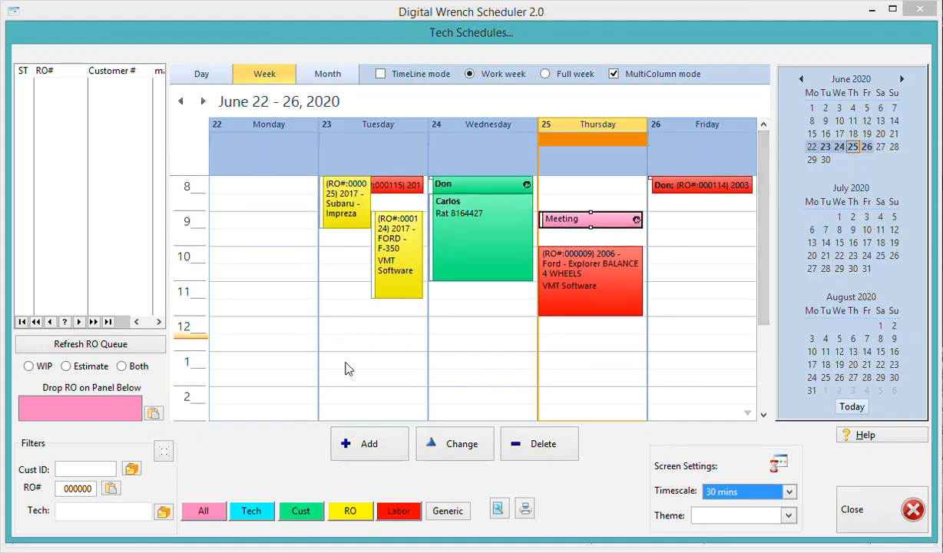
click(193, 515)
click(253, 512)
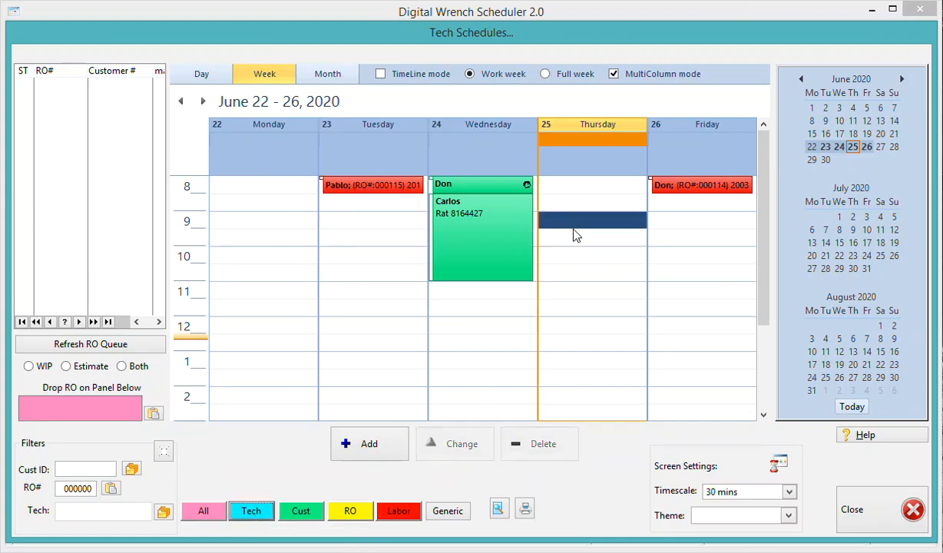
Step: Filter the weekly calendar by customer, RO, labor and generic appointments in turn
click(304, 510)
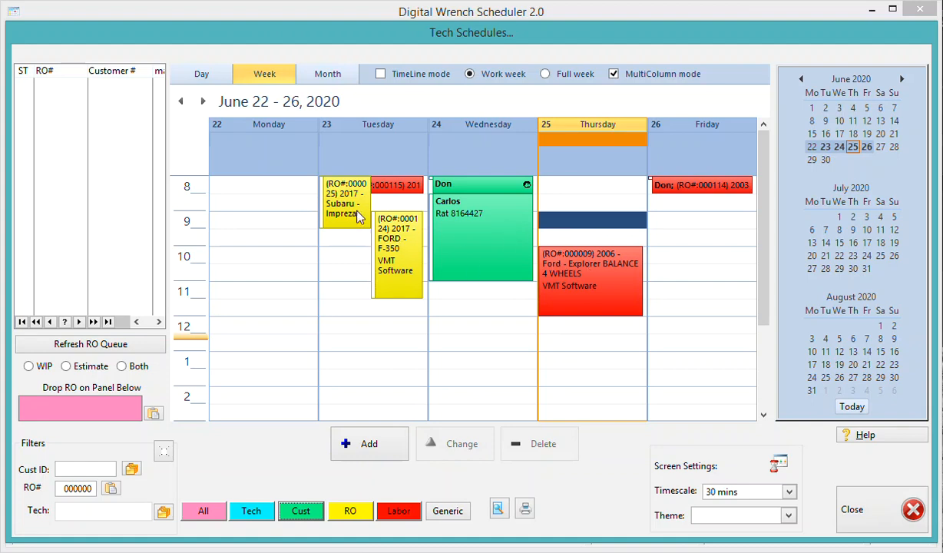
click(347, 509)
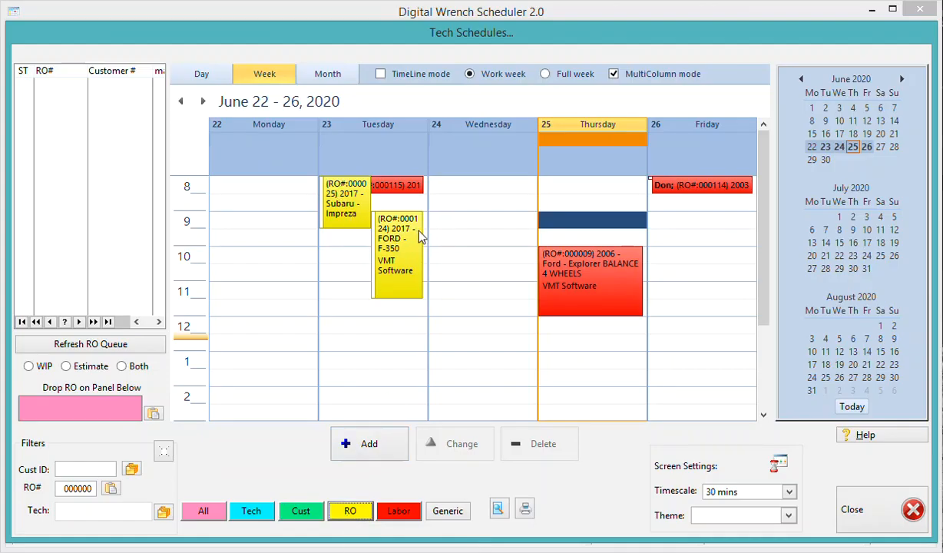
click(397, 511)
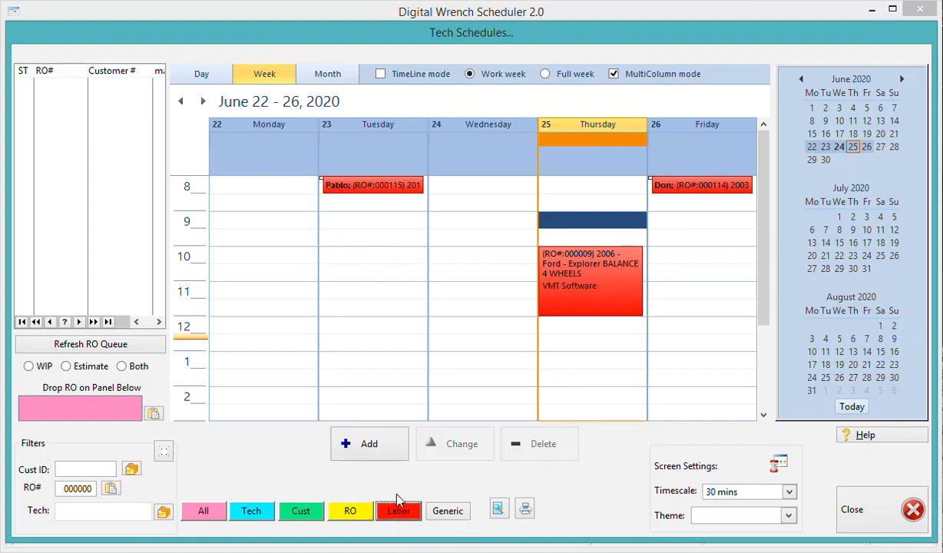
click(449, 512)
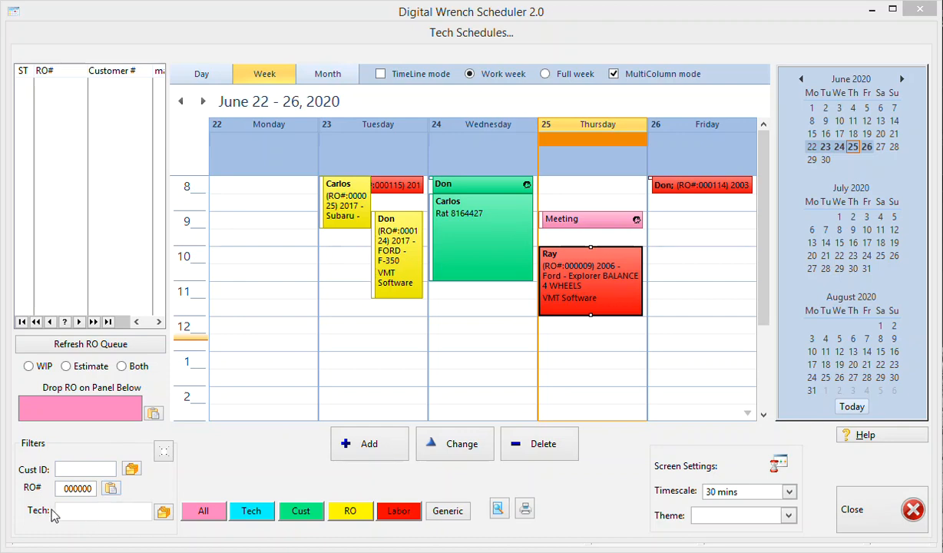
Step: Filter the weekly calendar to the technician with Tech ID 8
click(163, 513)
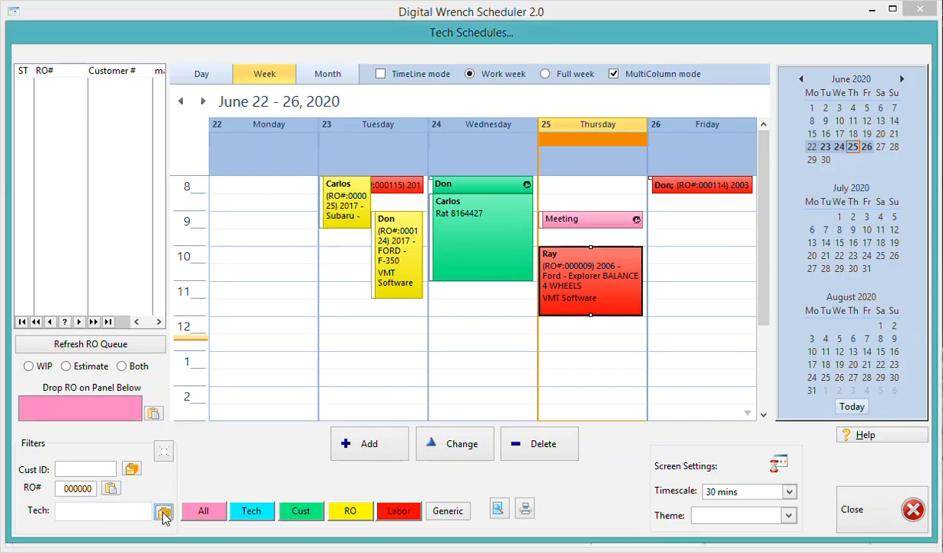
double_click(313, 202)
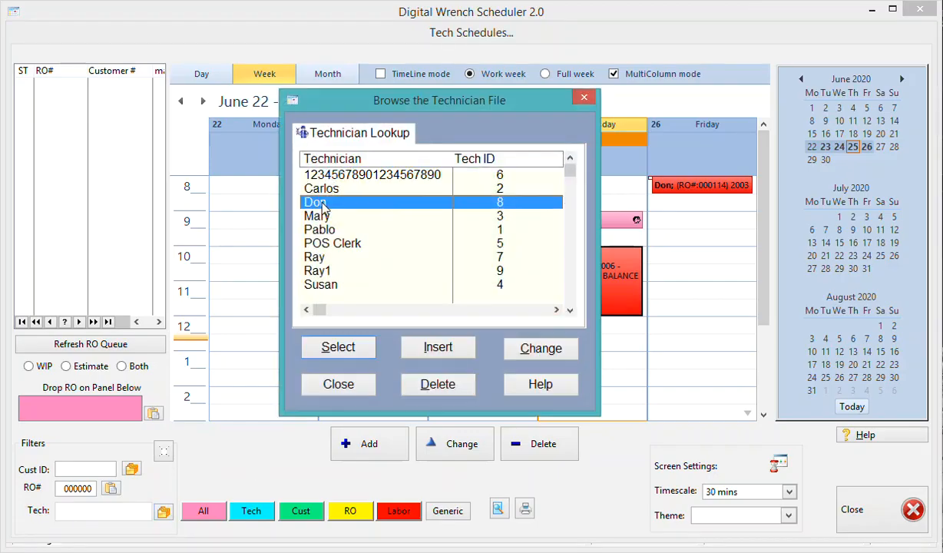
drag(762, 268, 764, 242)
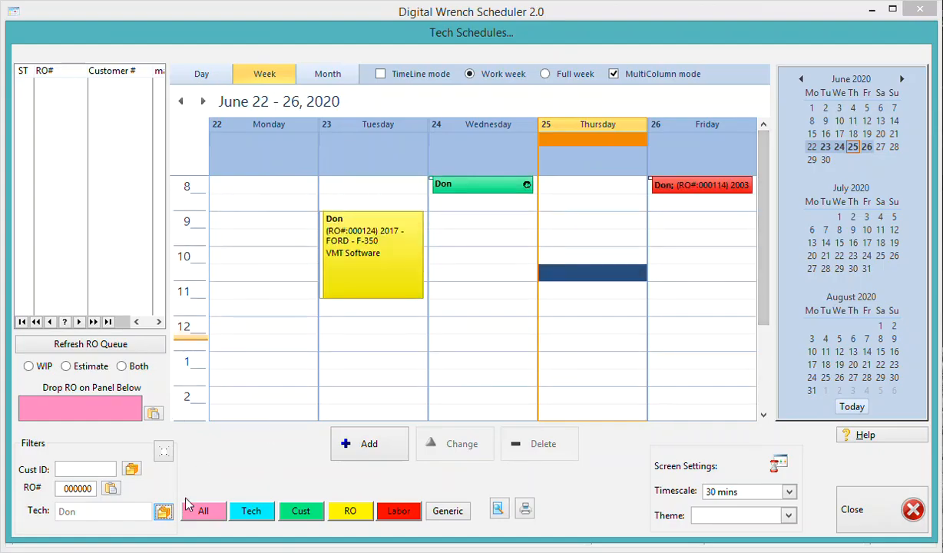
Step: Switch the technician filter to Tech ID 7 and clear the calendar filters
click(164, 512)
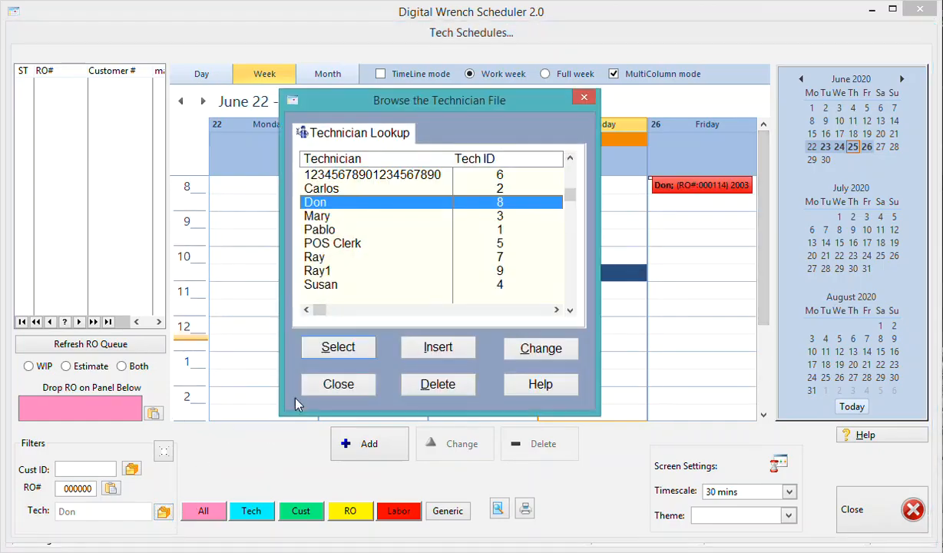
double_click(313, 255)
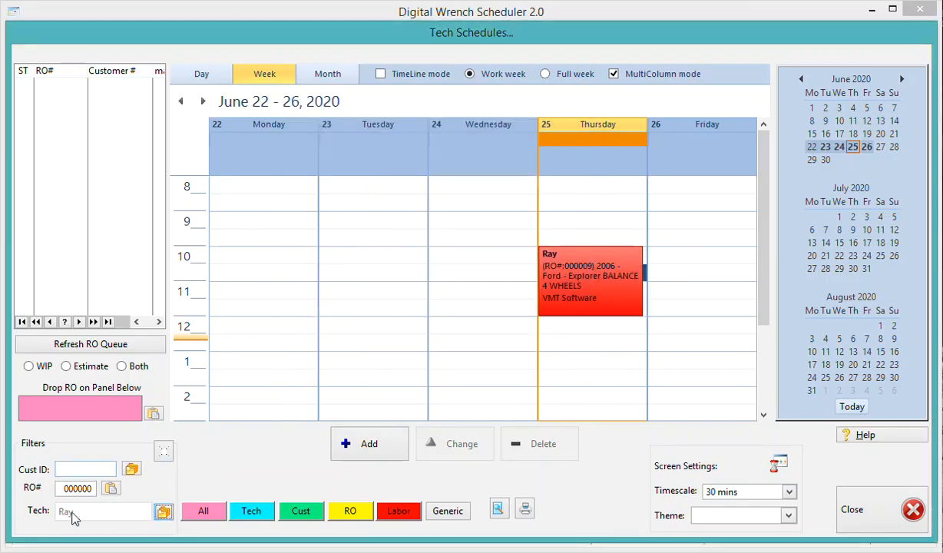
click(164, 452)
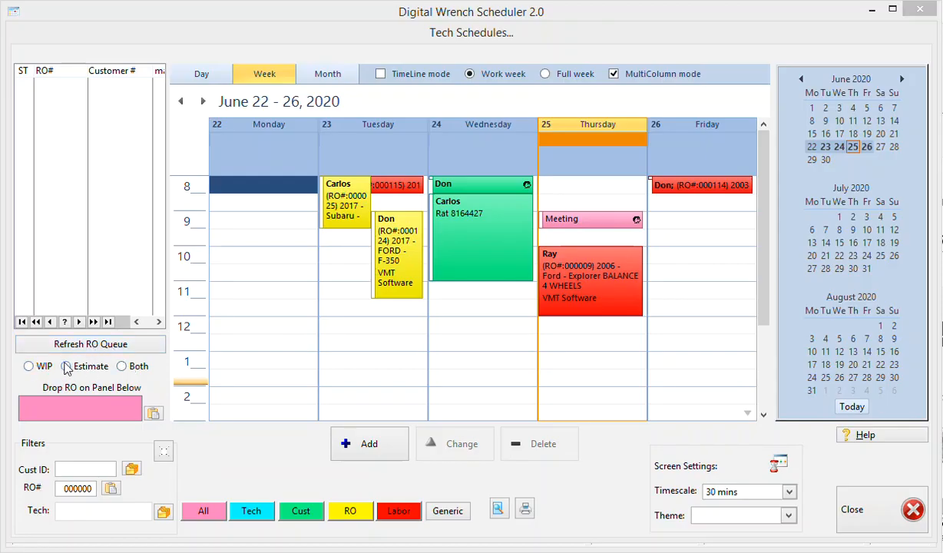
Step: Refresh the RO queue and schedule the 2017 Ford F-350 repair order on Wednesday, June 24 from 1:00 PM to 2:30 PM
click(90, 344)
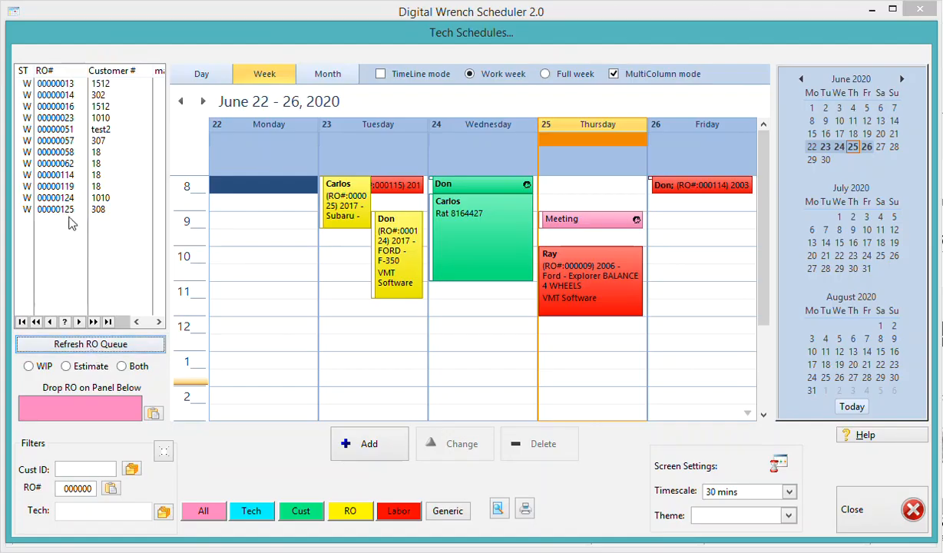
drag(58, 202, 454, 363)
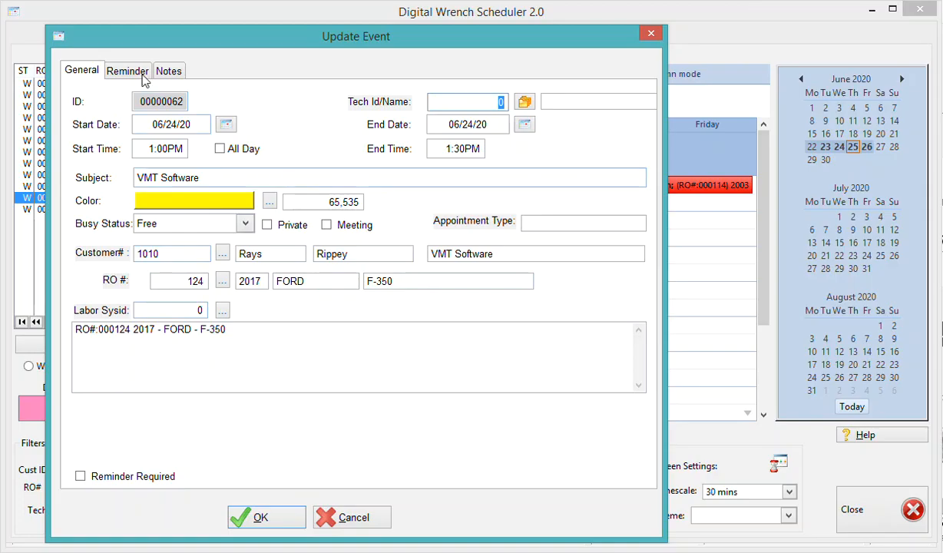
click(259, 519)
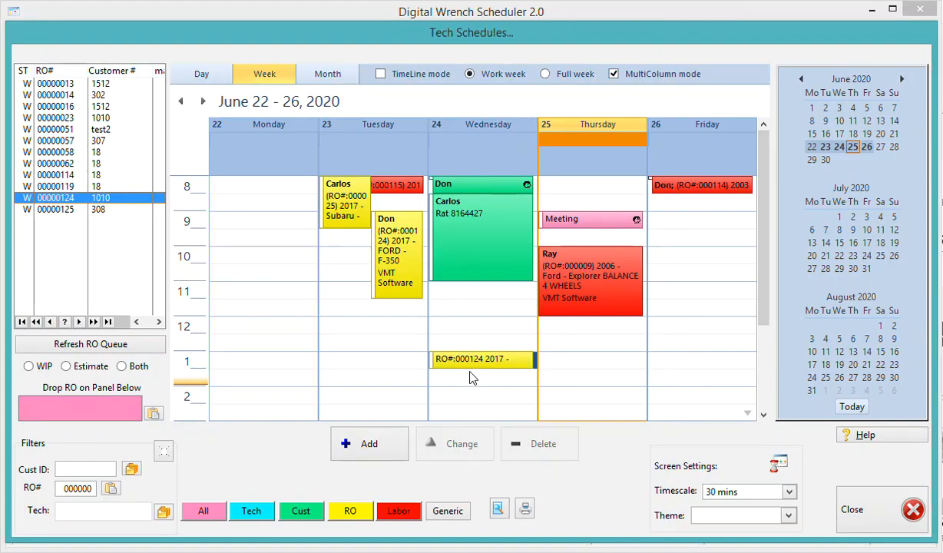
click(472, 375)
drag(472, 376, 474, 400)
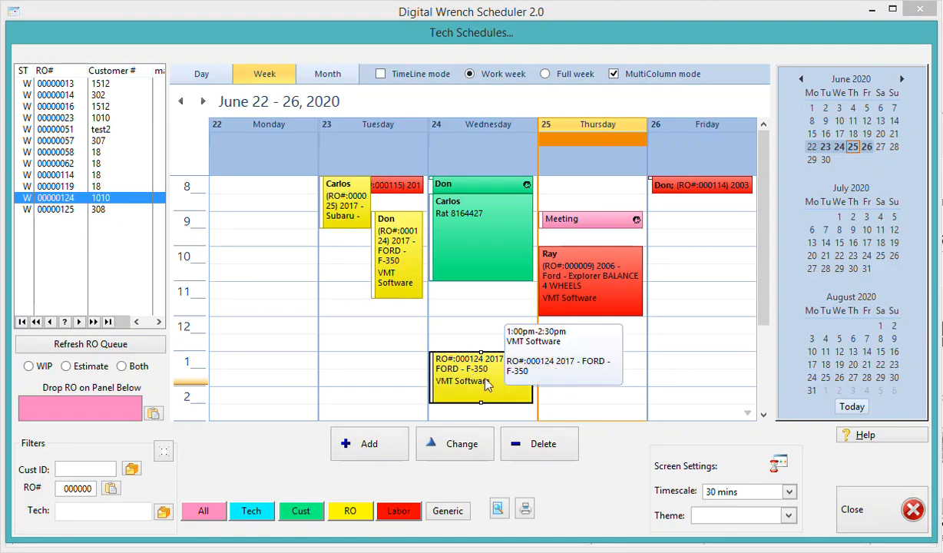
Step: Link the "this is a test of this" labor item to Wednesday's 1:00 PM F-350 event and save it
double_click(477, 388)
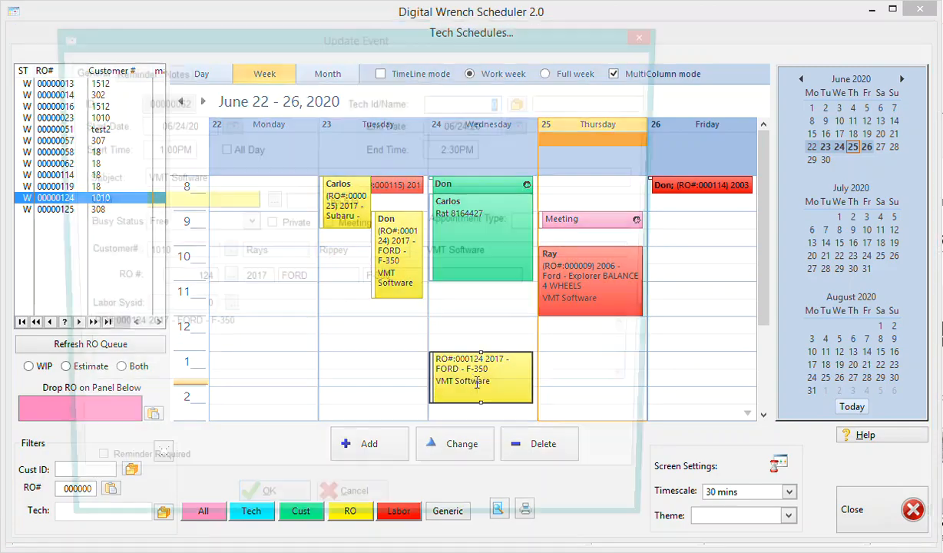
click(222, 310)
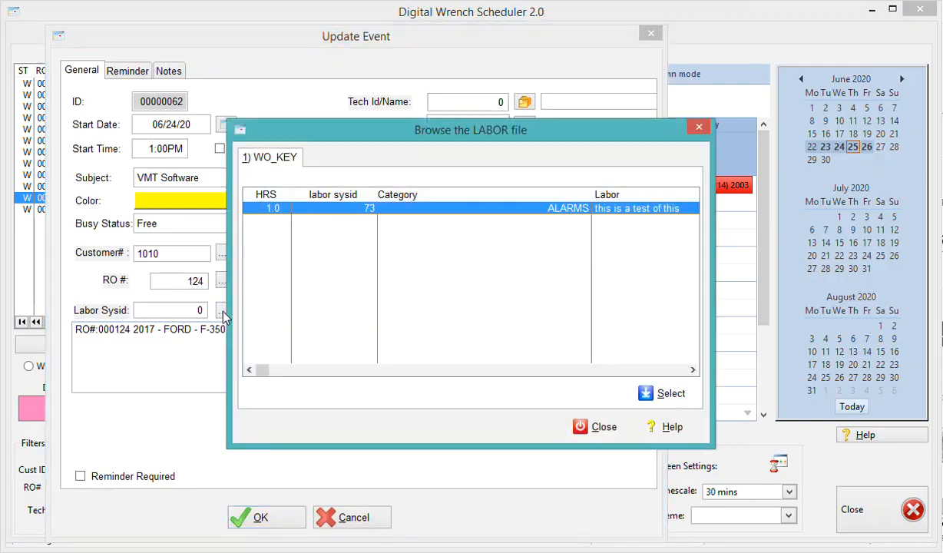
double_click(356, 214)
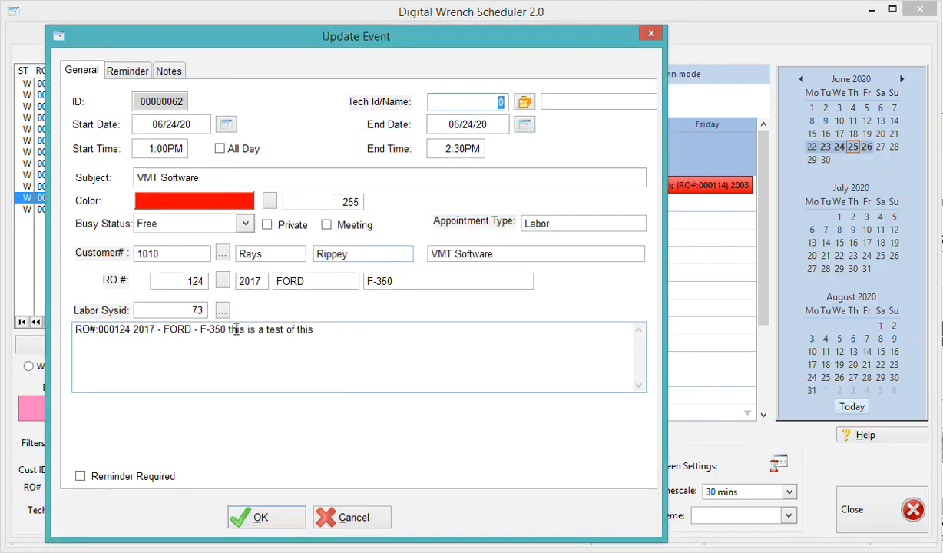
click(294, 527)
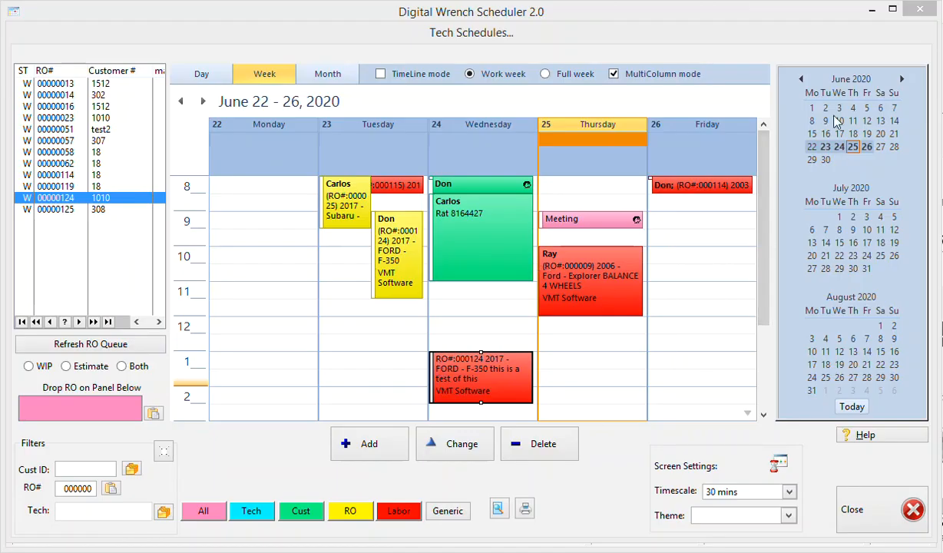
Step: View the weeks of July 1 and August 3, 2020, and return to the current week
click(840, 217)
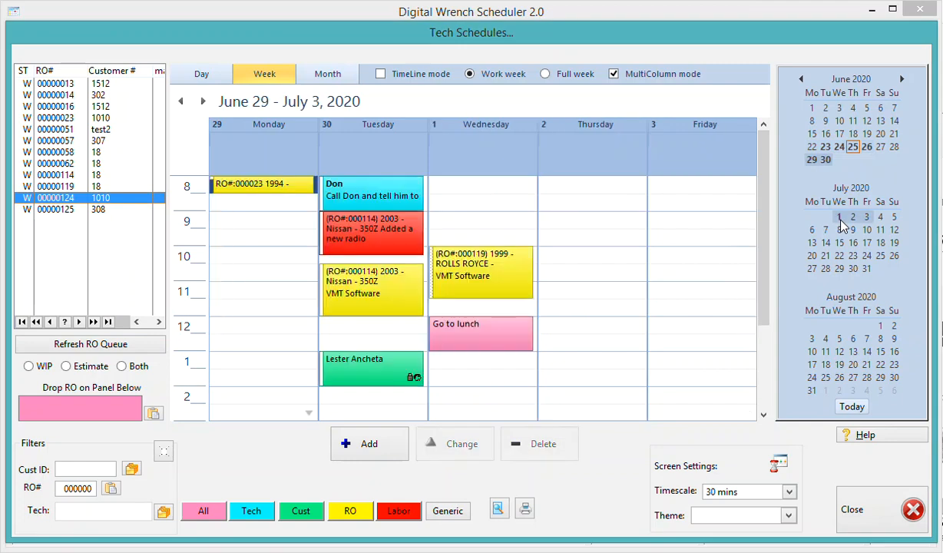
click(840, 339)
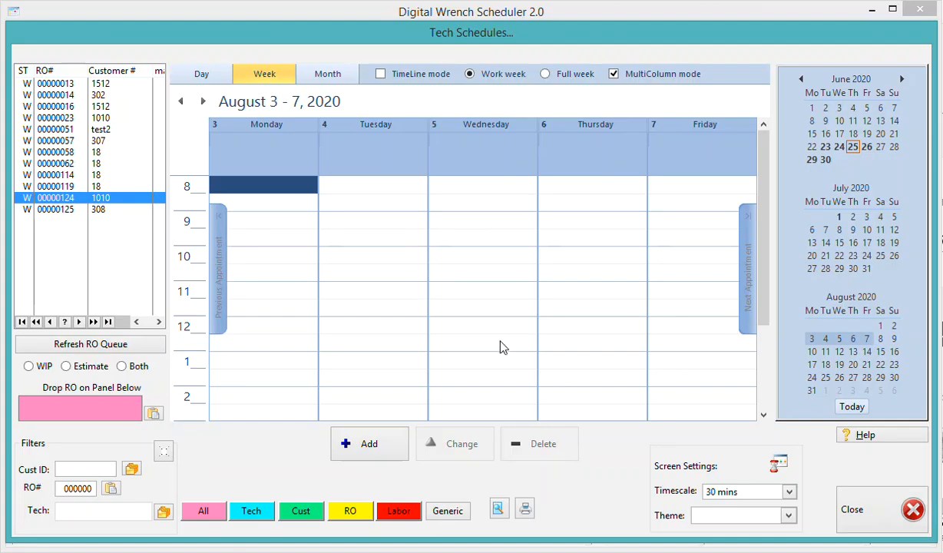
click(849, 411)
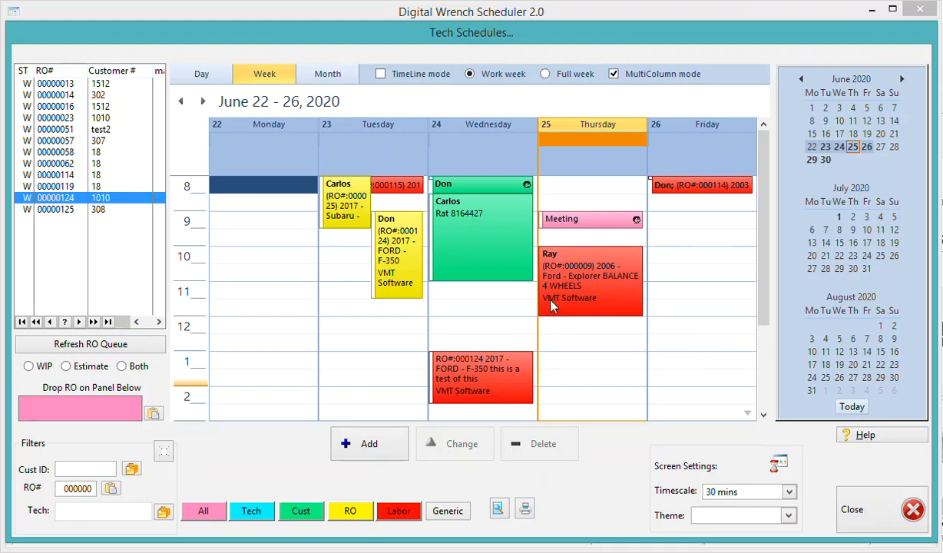
Step: Move the 10:00 AM "BALANCE 4 WHEELS" appointment from June 25 to Friday, June 26 in the month view, and open that week
click(328, 76)
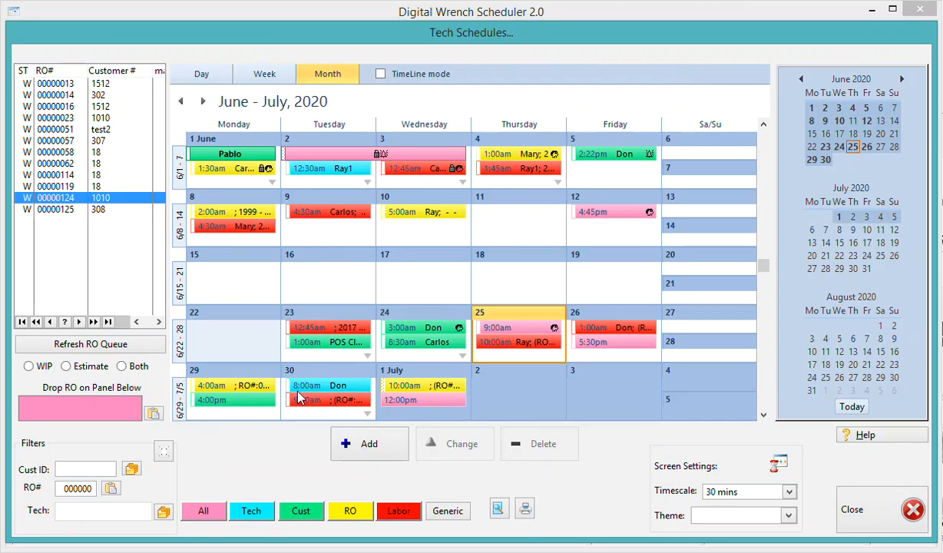
mouse_move(506, 347)
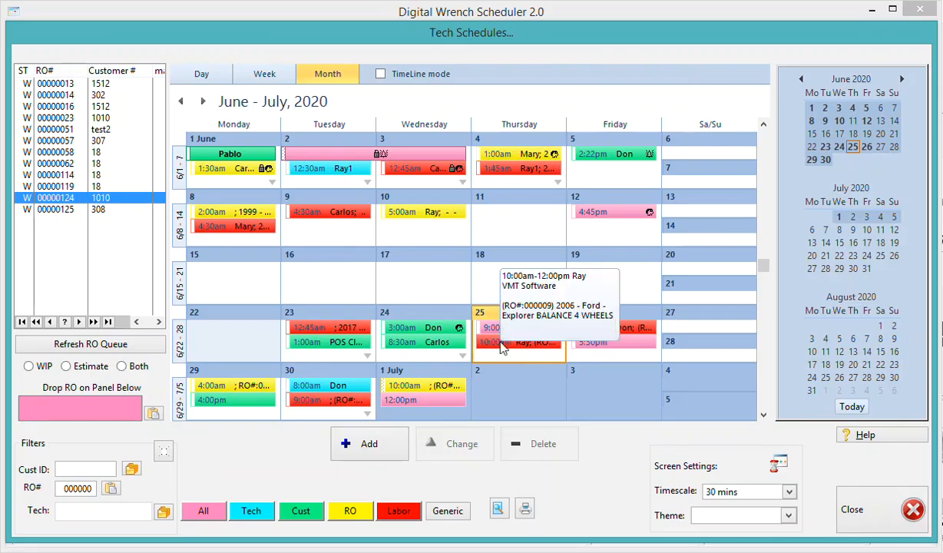
drag(503, 348, 579, 358)
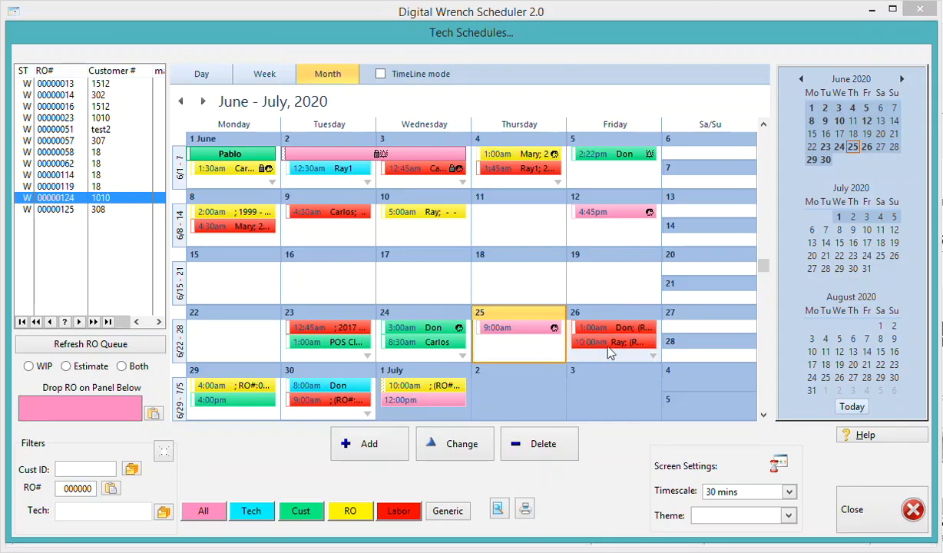
click(606, 346)
click(179, 347)
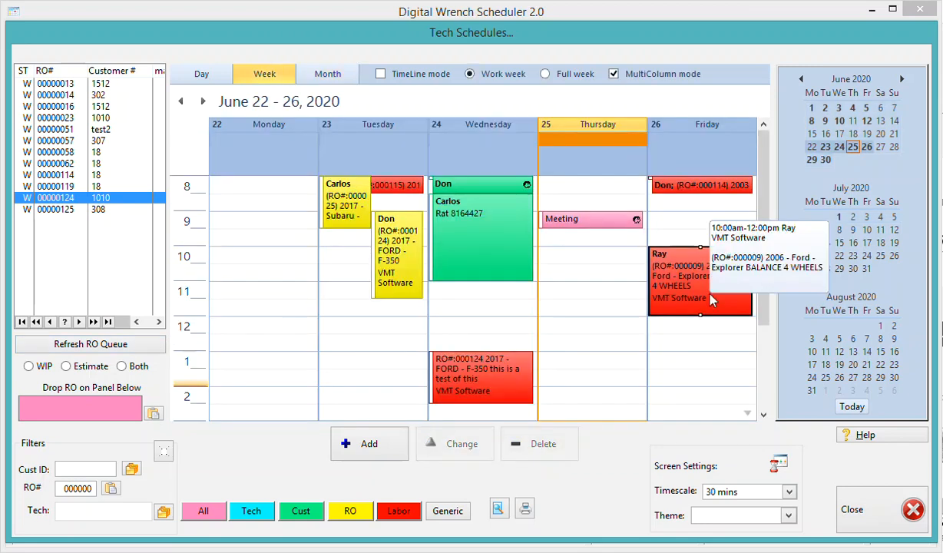
Step: Select Thursday, June 25 in the weekly calendar and show it in the day view
click(614, 345)
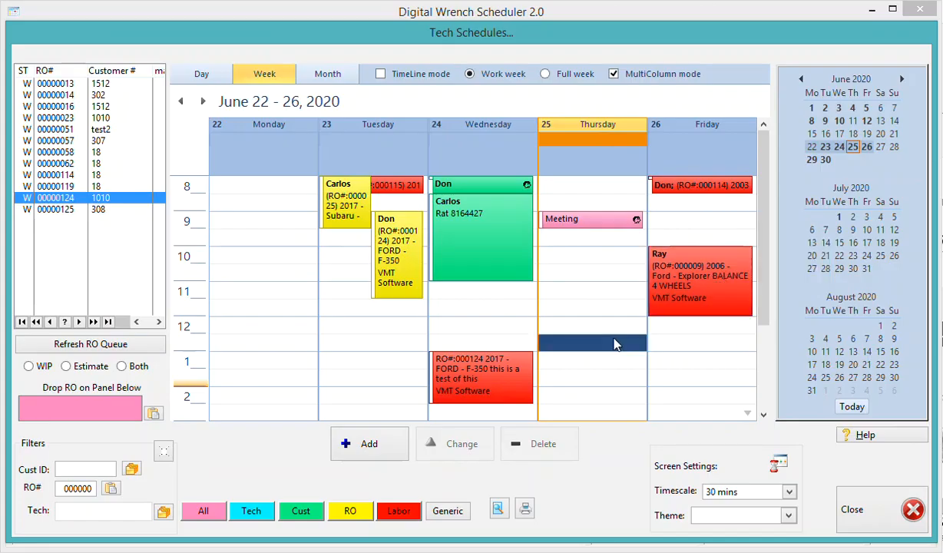
click(572, 160)
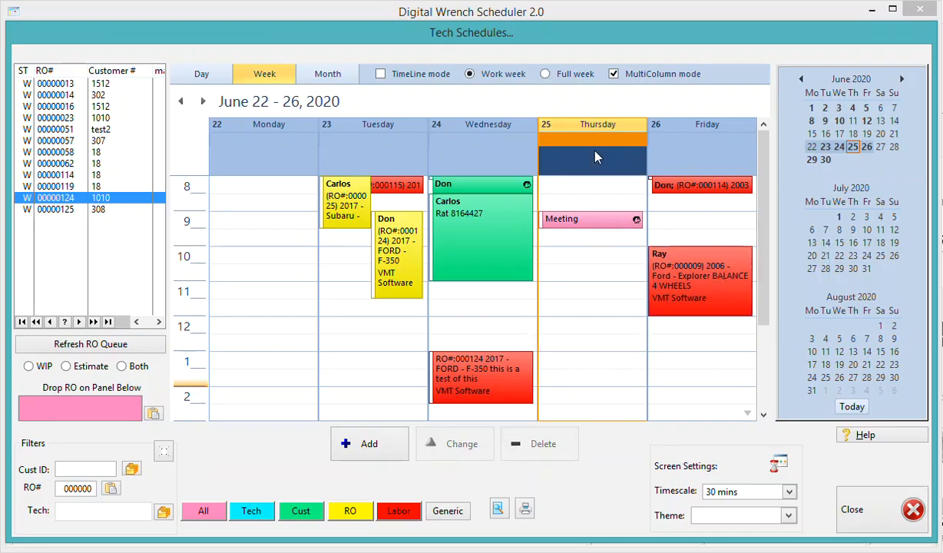
click(588, 365)
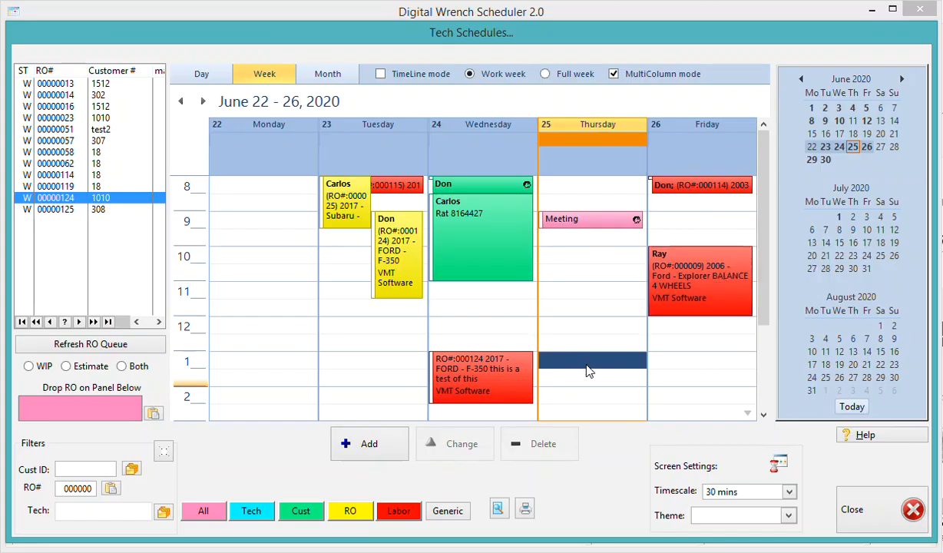
click(201, 77)
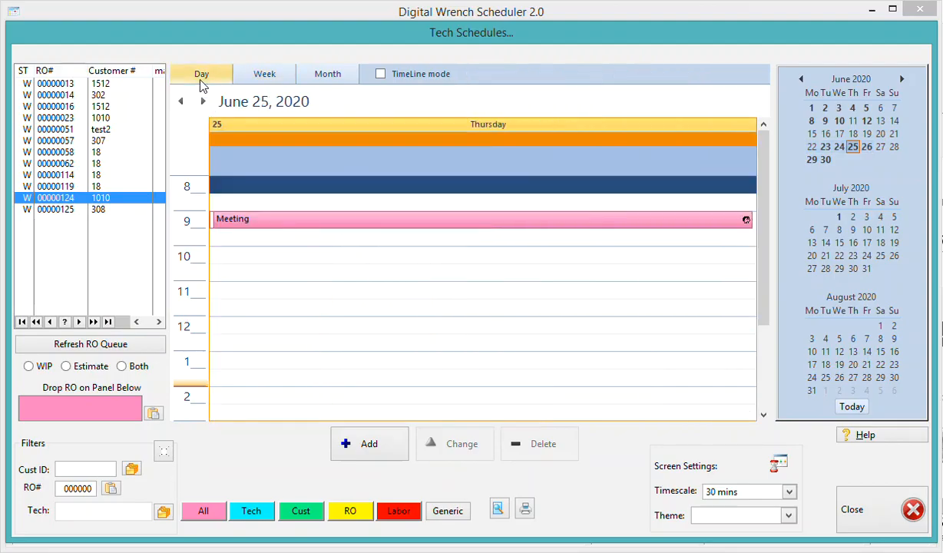
Step: Show the full week of June 22 - 28 with MultiColumn mode turned off
click(263, 83)
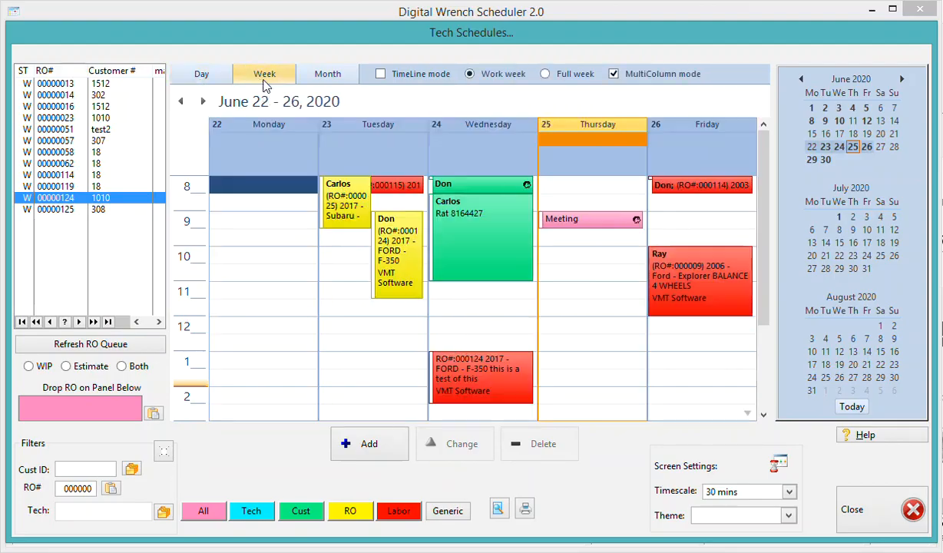
click(561, 78)
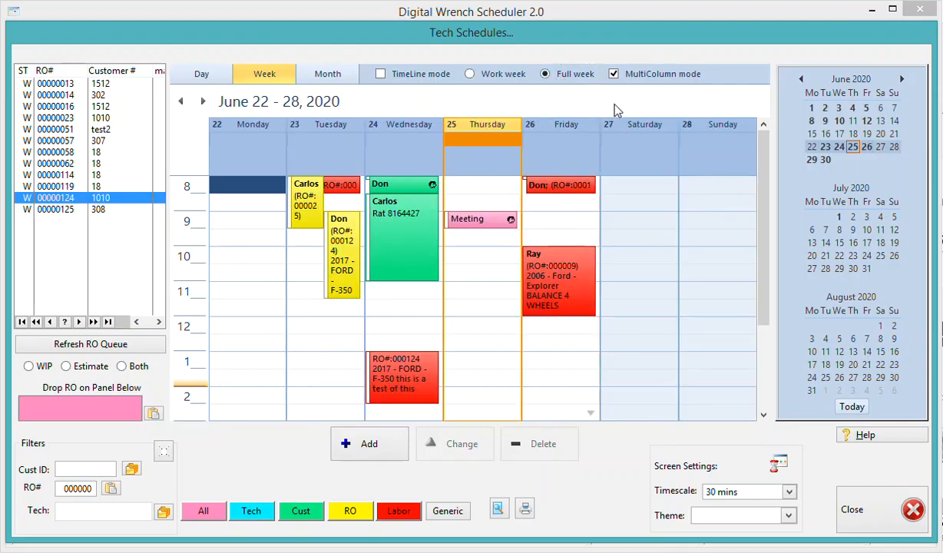
click(646, 74)
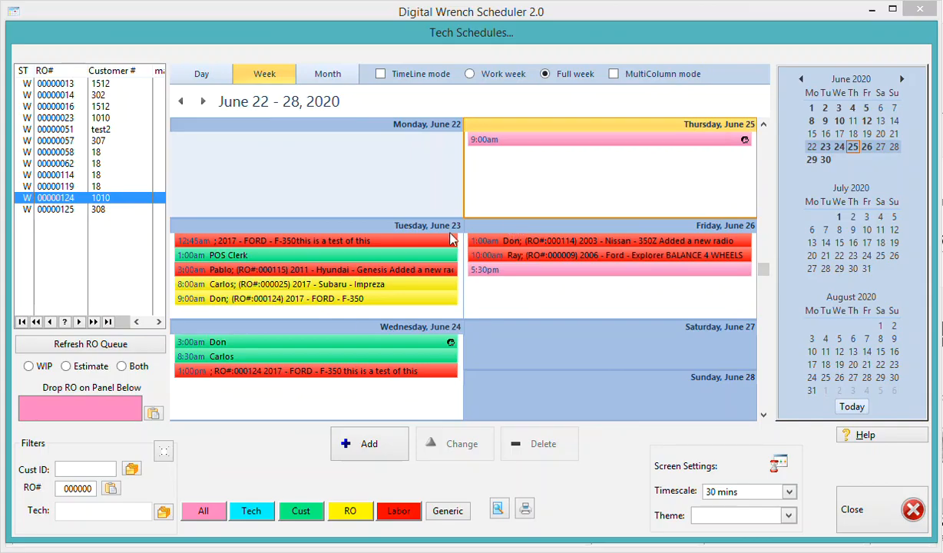
Step: Show the calendar in the month view with TimeLine mode turned on
click(328, 76)
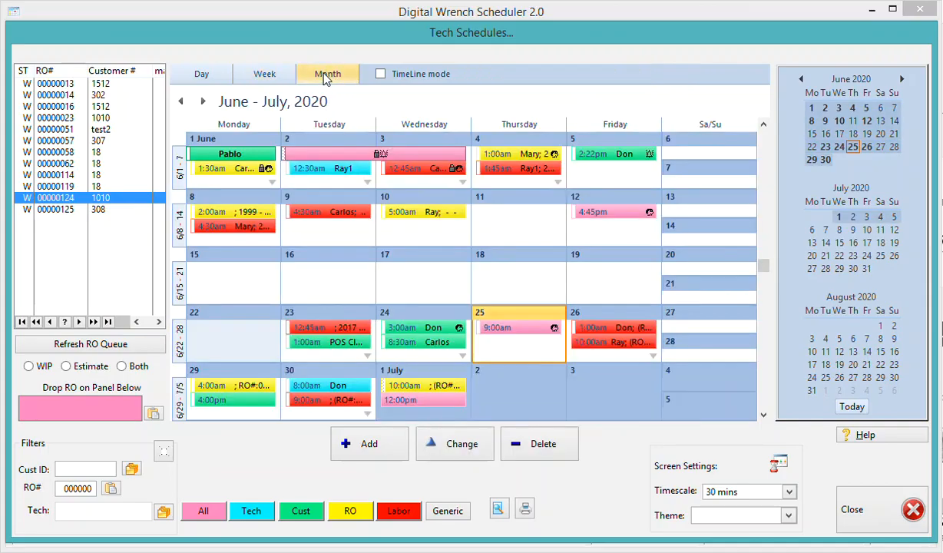
click(199, 73)
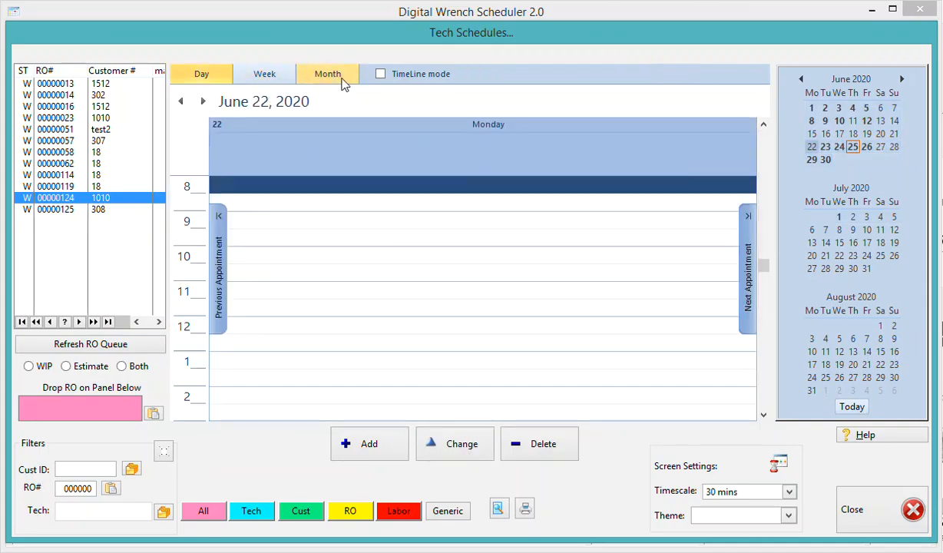
click(342, 78)
click(380, 75)
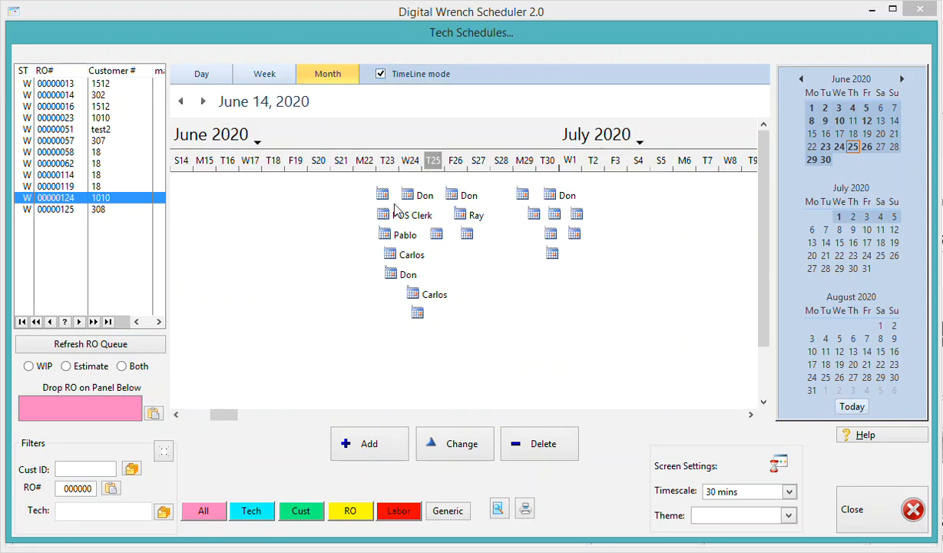
Step: Switch the calendar to the week view in Work week mode and show the current week of June 22 - 26
click(261, 77)
click(513, 77)
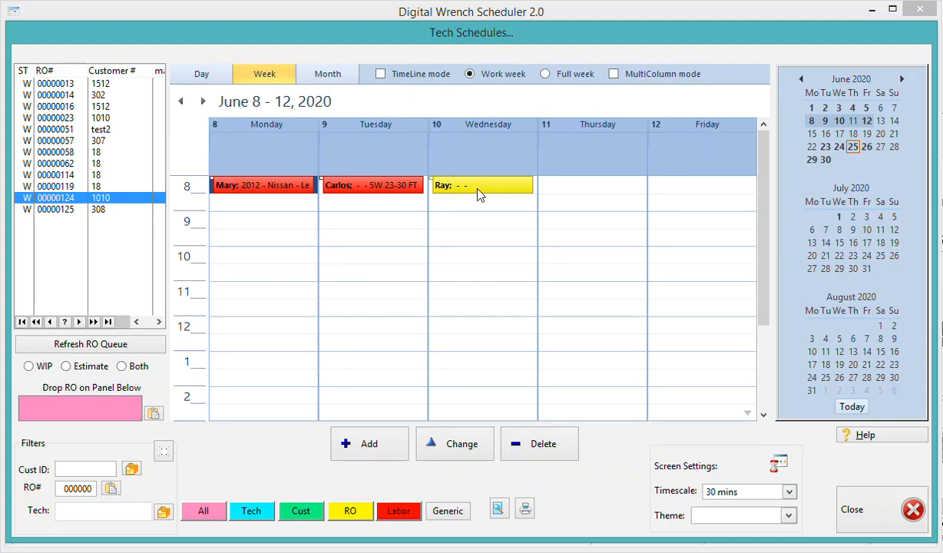
click(853, 408)
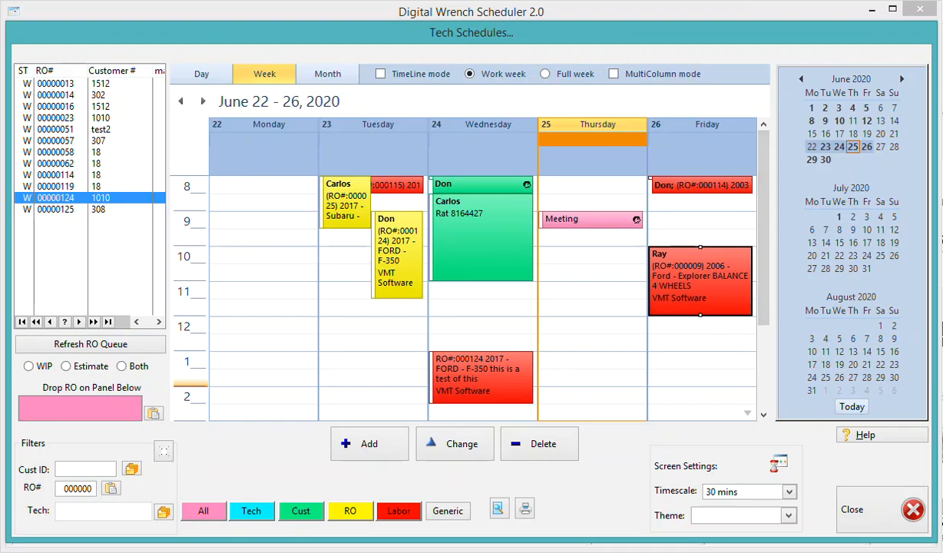
Step: Add the Mondays July 6, 13, 20 and 27 to the days shown alongside the June 22 - 26 work week
ctrl+click(812, 229)
ctrl+click(811, 242)
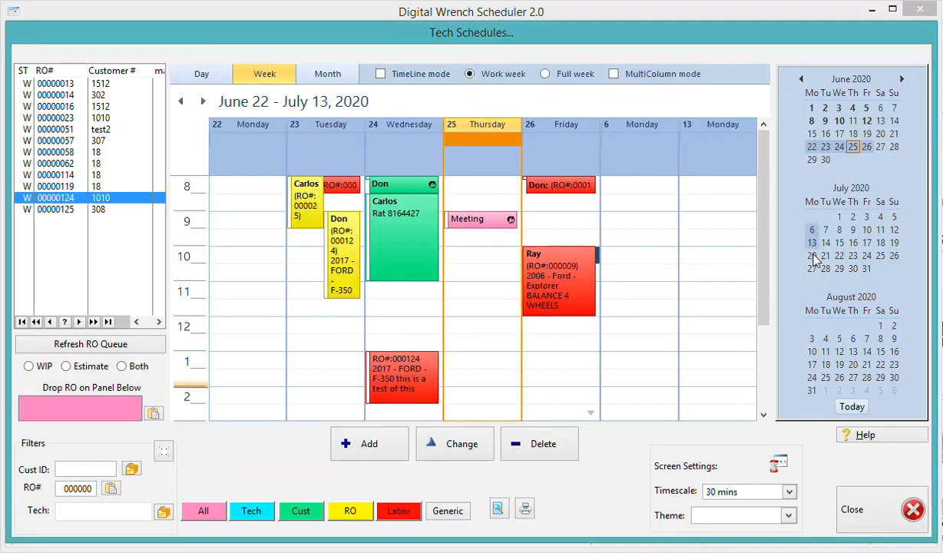
ctrl+click(811, 256)
ctrl+click(812, 269)
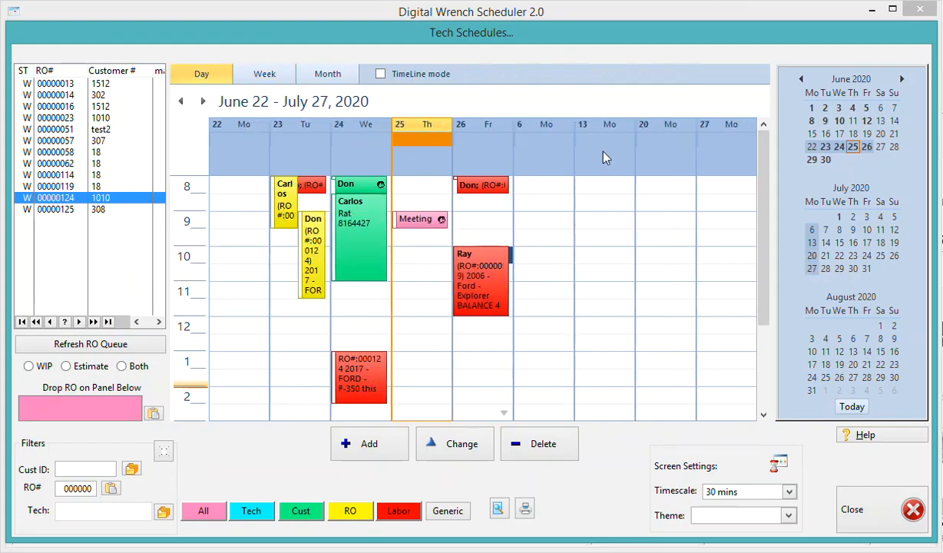
Step: Return to the week view, and select the July 6 to August 2 date range for display
click(262, 75)
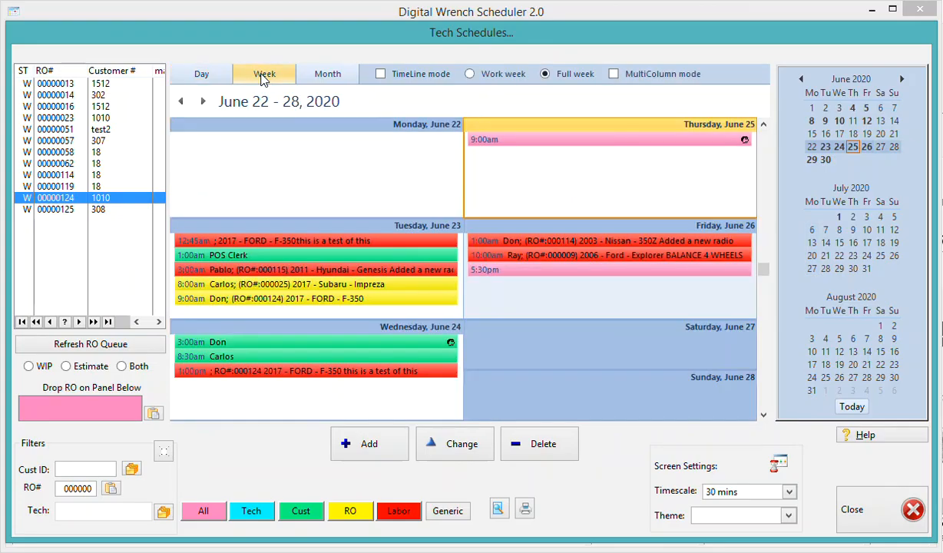
click(812, 230)
drag(812, 235, 815, 268)
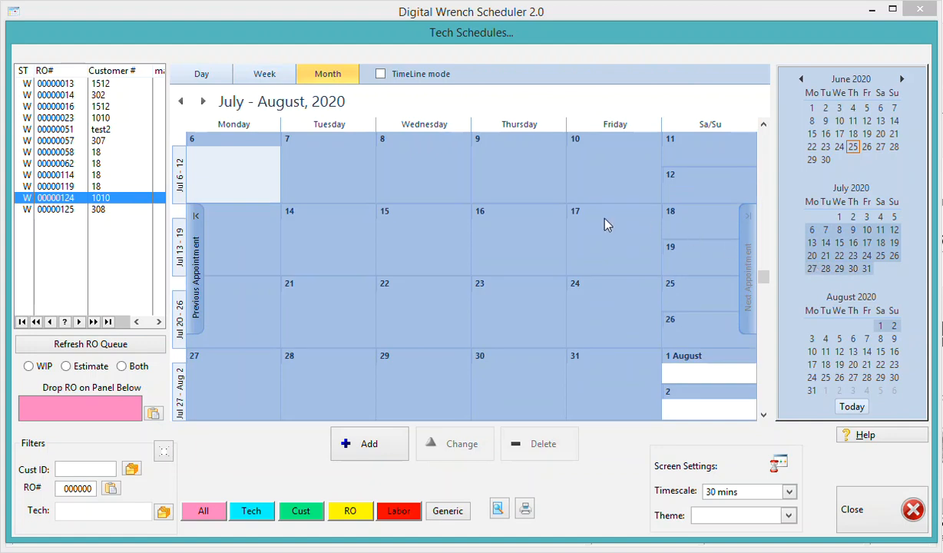
Step: Show the week of July 6 - 12, and select the wider range from June 29 to August 2
click(253, 77)
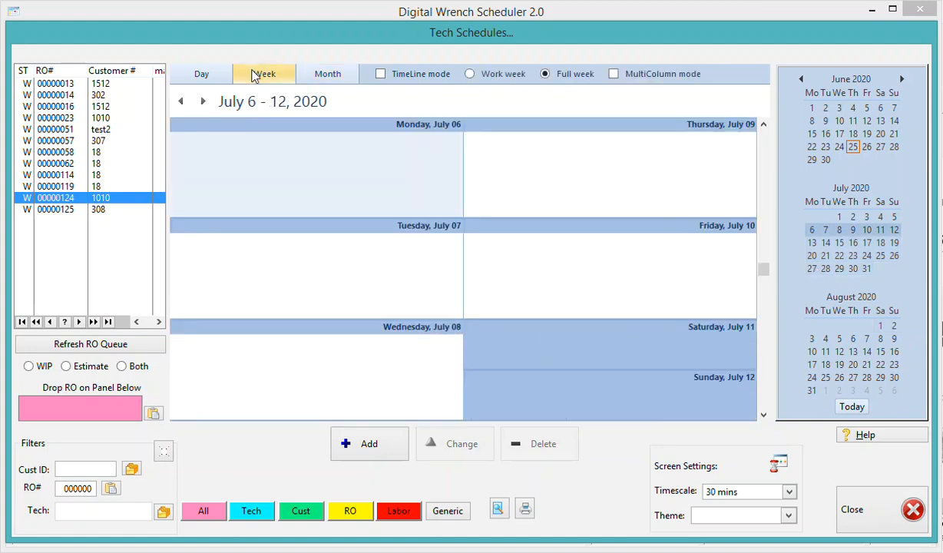
click(811, 244)
mouse_move(812, 249)
mouse_down()
mouse_move(813, 274)
mouse_move(814, 238)
mouse_up()
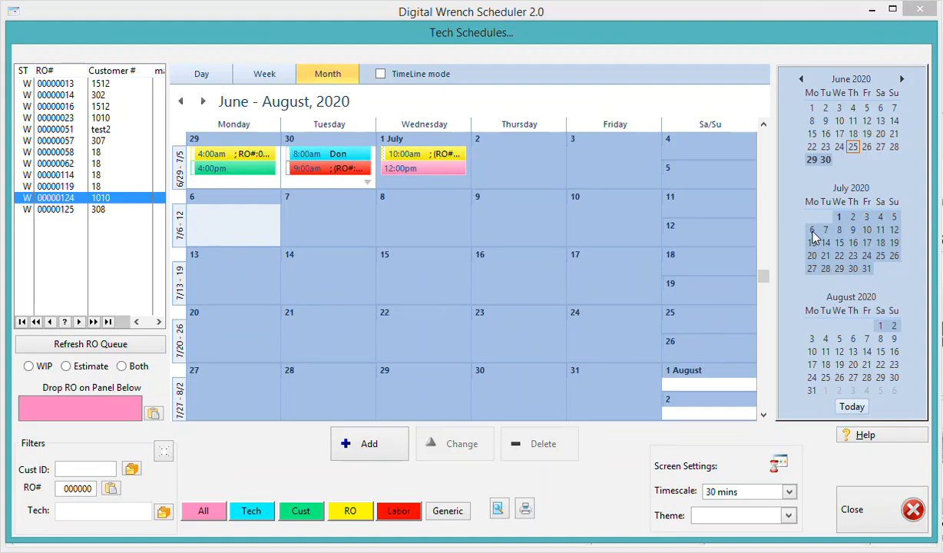
Step: Display only the four Mondays July 6, 13, 20 and 27 side by side in the day view
ctrl+click(812, 233)
ctrl+click(812, 243)
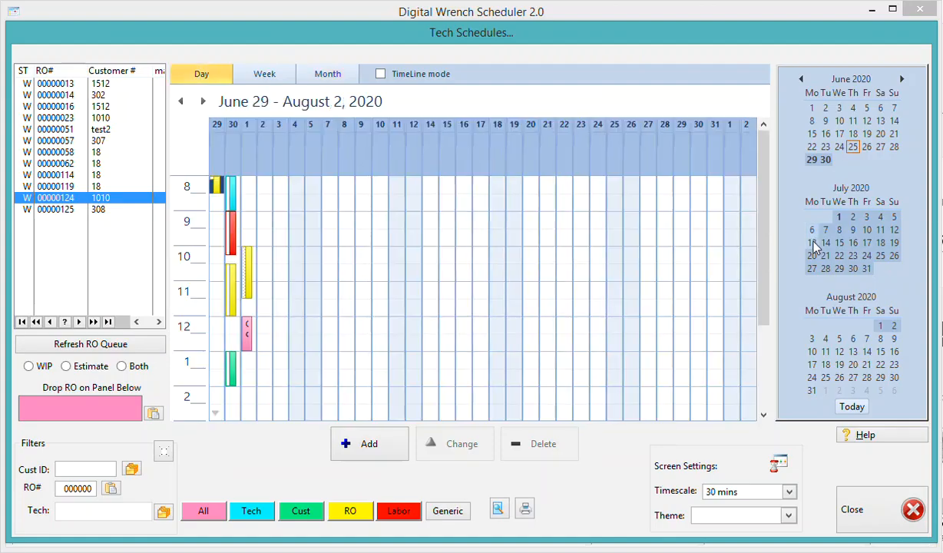
ctrl+click(812, 256)
ctrl+click(813, 268)
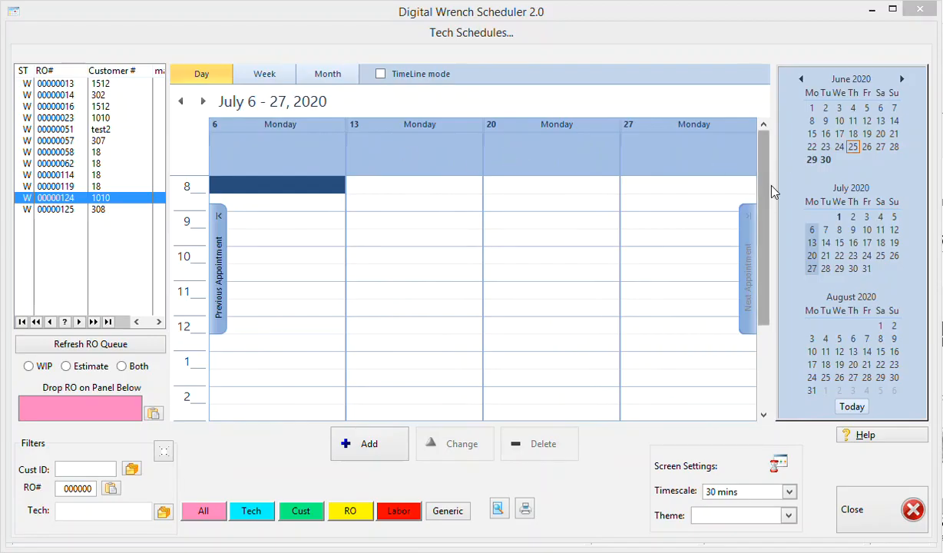
Step: Browse the single-day schedules of June 30, June 29, July 1 and June 22
click(825, 161)
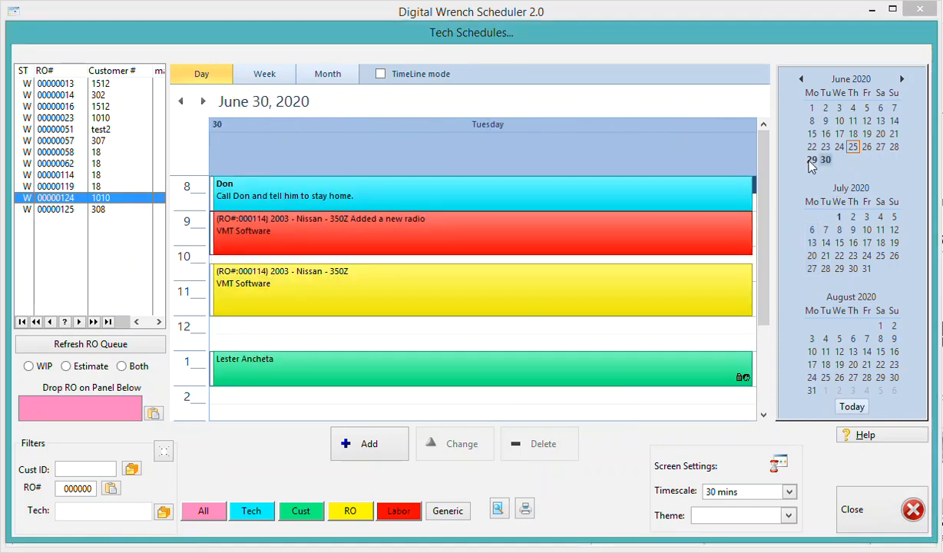
click(811, 164)
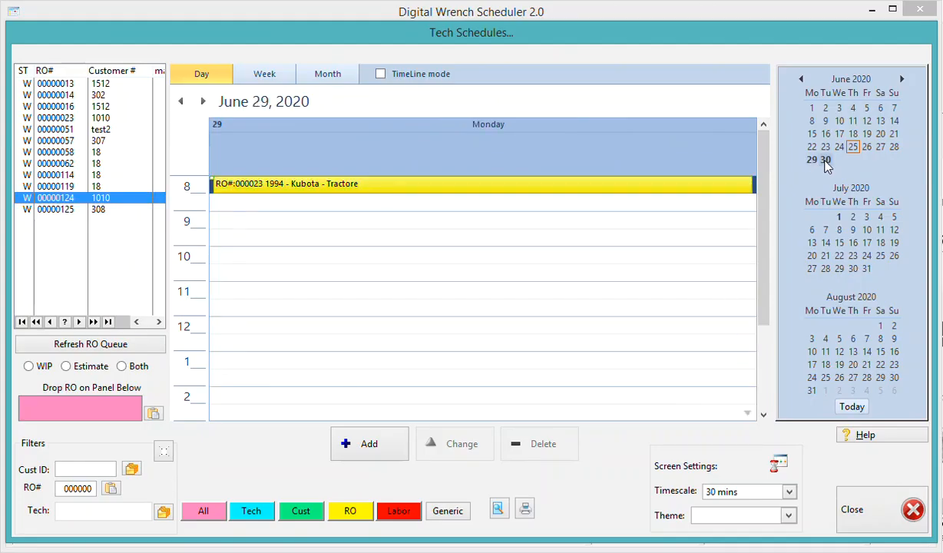
click(826, 161)
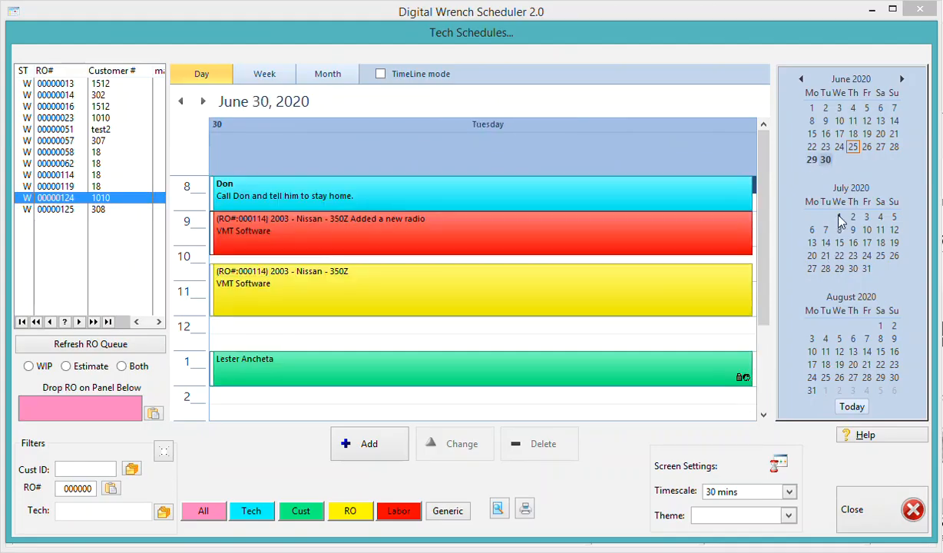
click(838, 218)
click(813, 149)
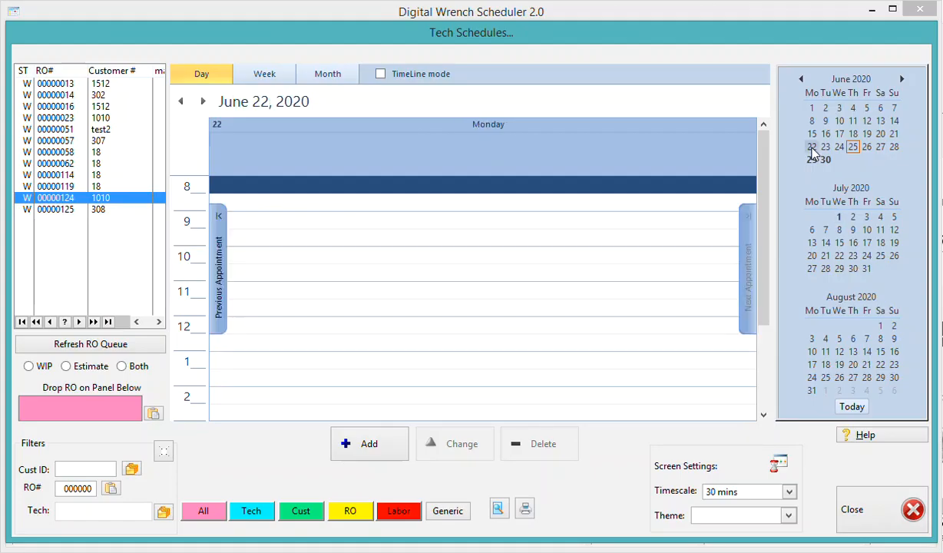
Step: Show the full week of June 29 - July 5 in the week view with MultiColumn mode turned on
click(257, 80)
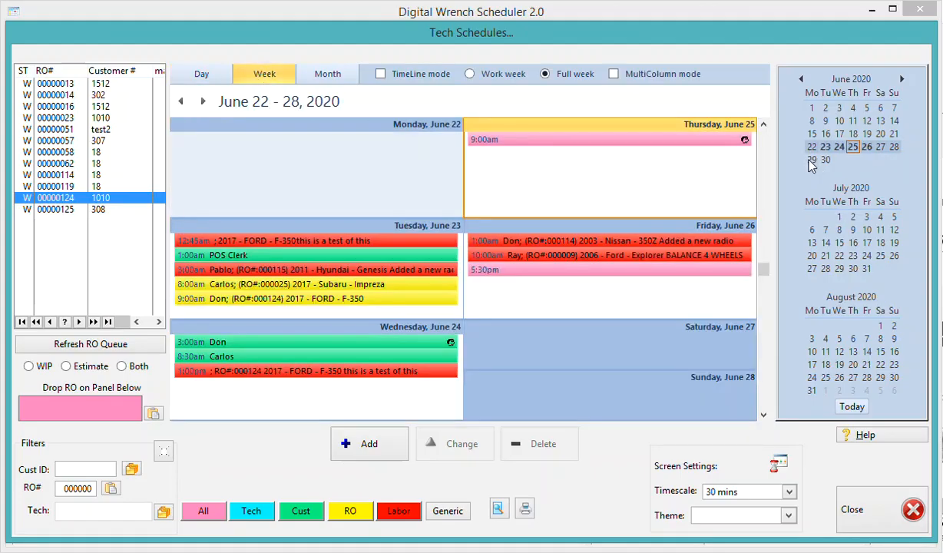
click(811, 161)
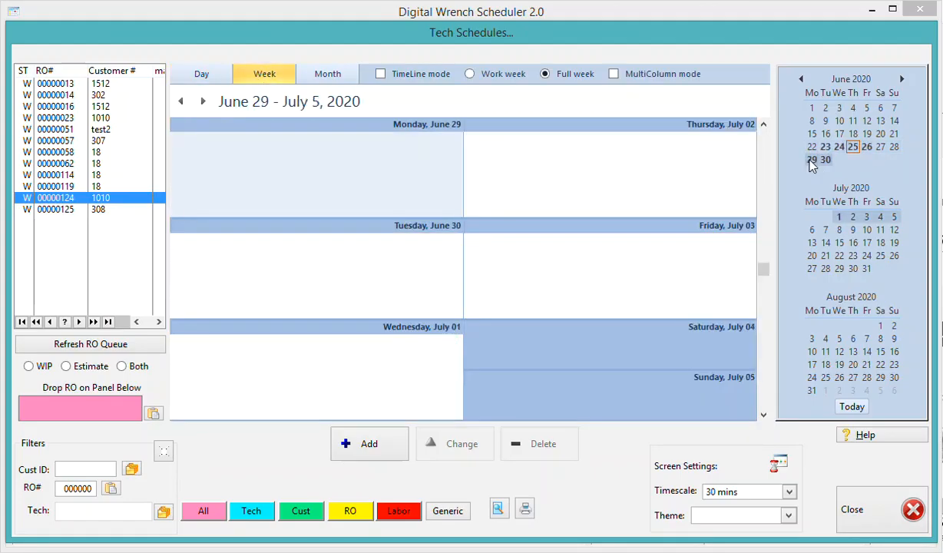
click(623, 76)
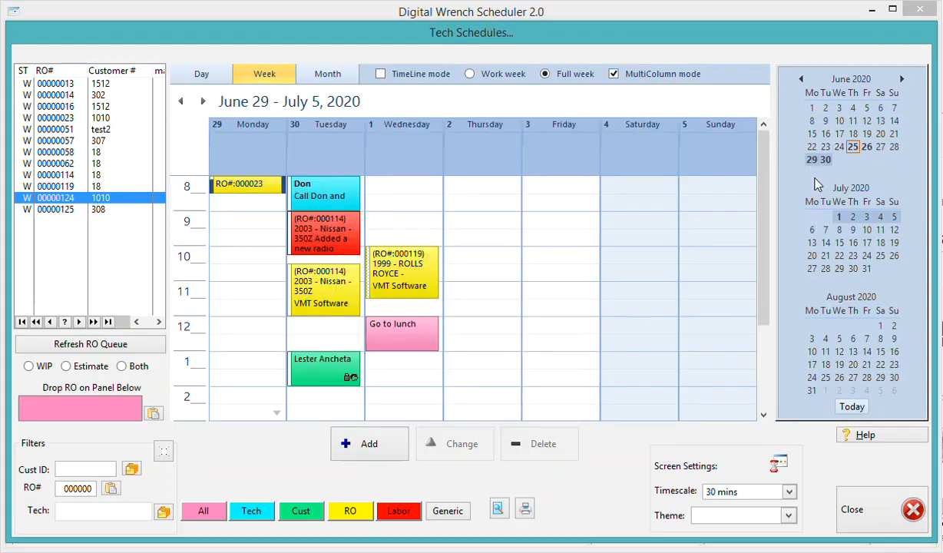
Step: Browse the July weeks starting on Mondays 6, 13 and 20 in the MultiColumn week view
click(811, 229)
click(811, 243)
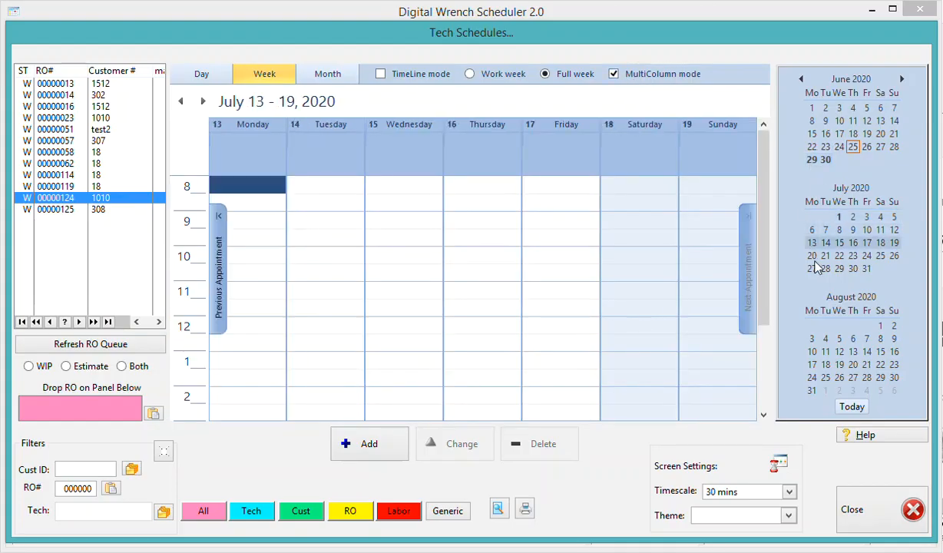
click(812, 258)
click(781, 265)
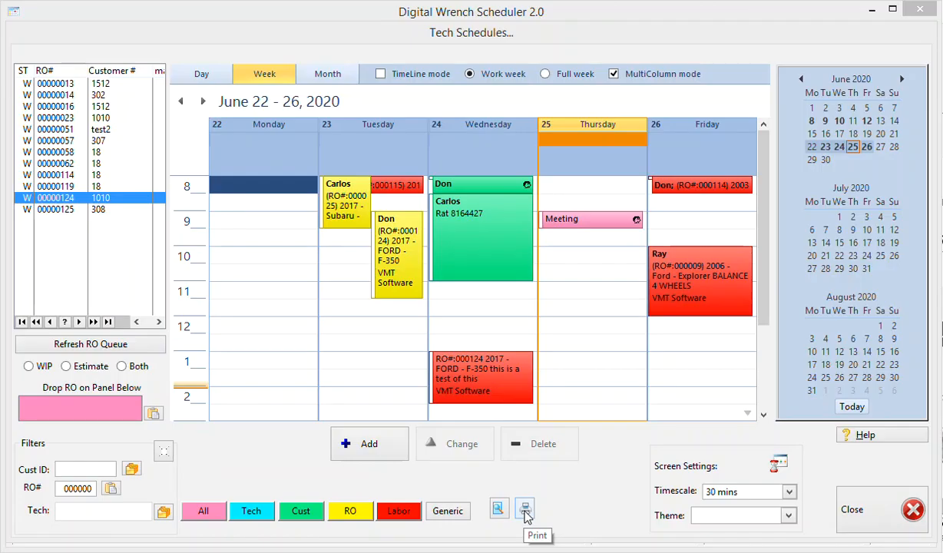
Step: Print the June 22 - 26 work week calendar to CutePDF Writer, review the PDF and close it
click(525, 510)
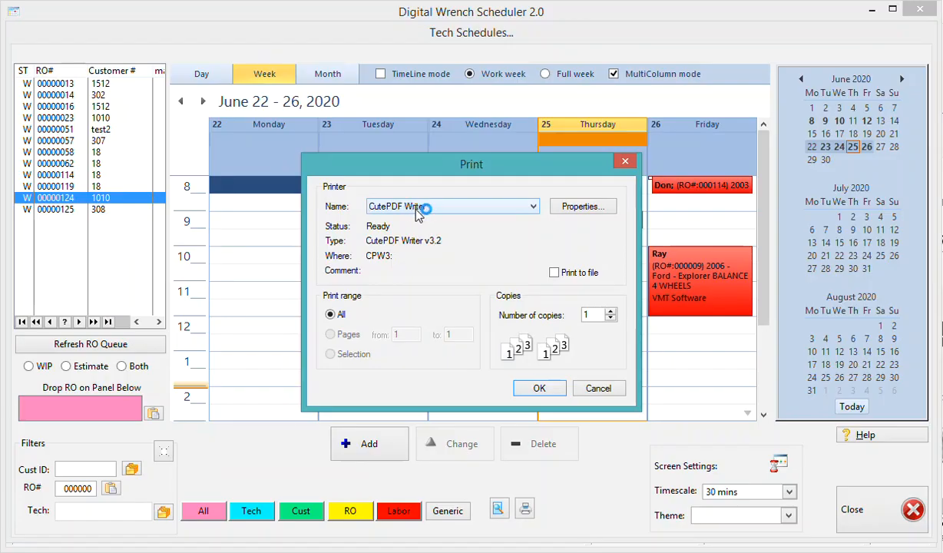
click(539, 389)
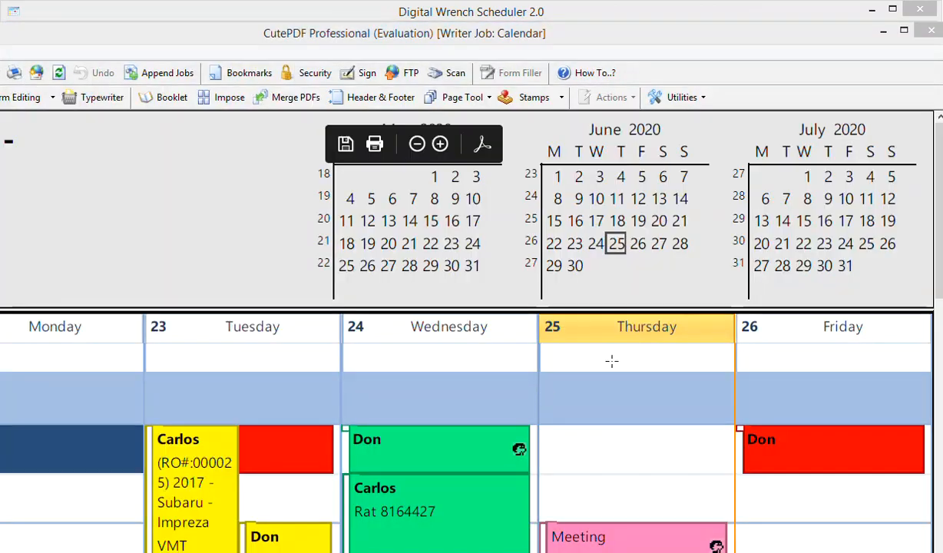
mouse_move(936, 278)
mouse_down()
mouse_move(935, 410)
mouse_move(936, 263)
mouse_up()
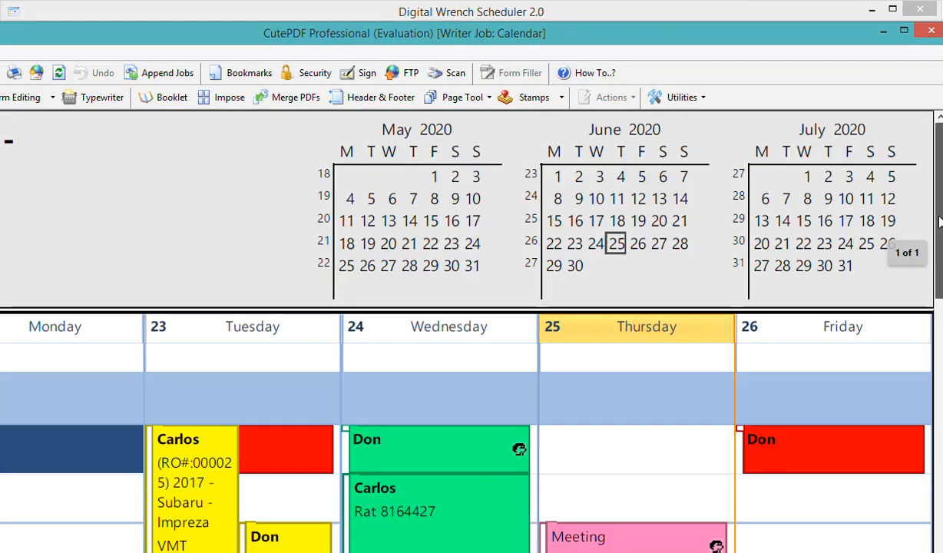
click(931, 30)
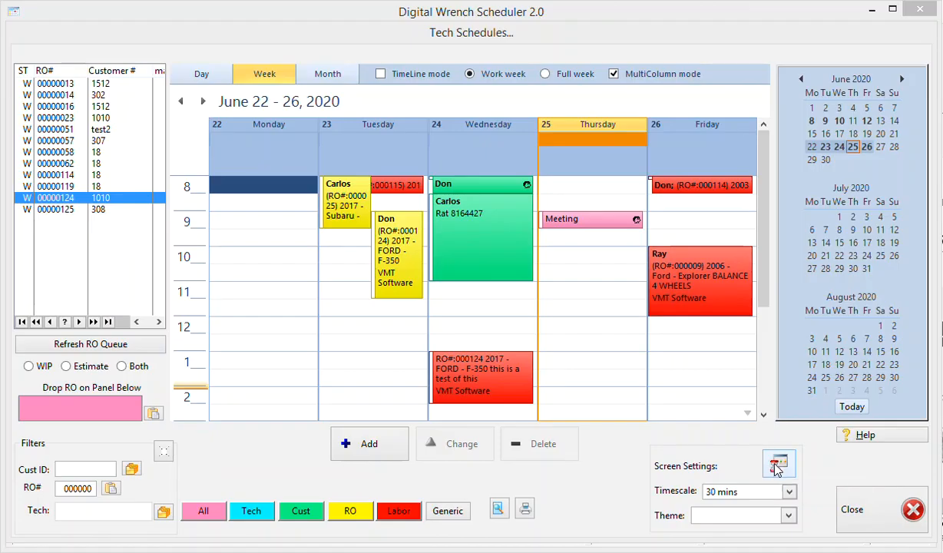
Step: Try a calendar timescale of 1 hour, and set it to 2 hours
click(788, 491)
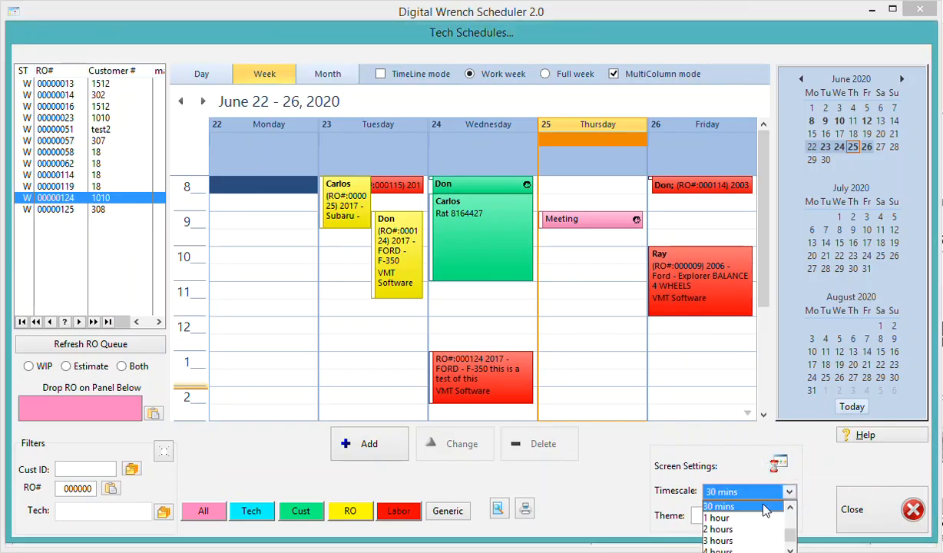
click(729, 520)
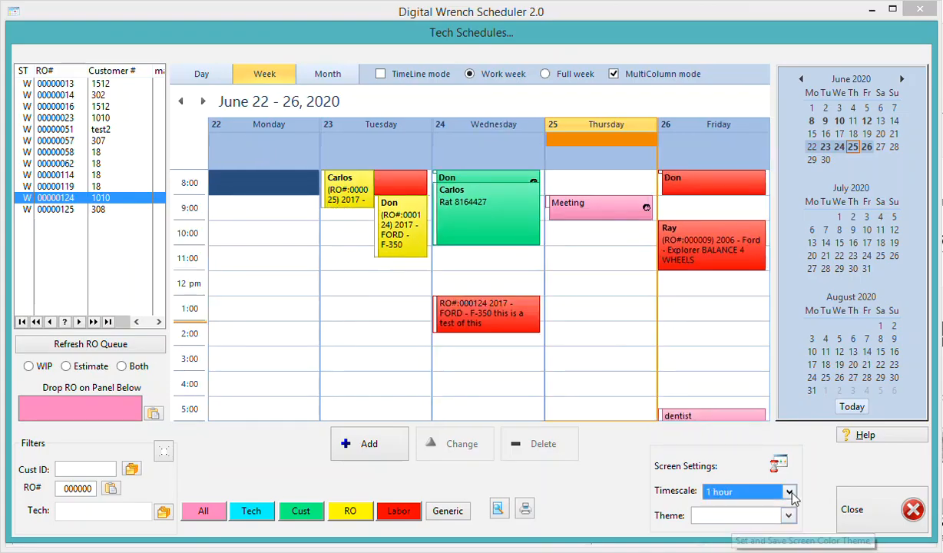
click(756, 491)
click(729, 529)
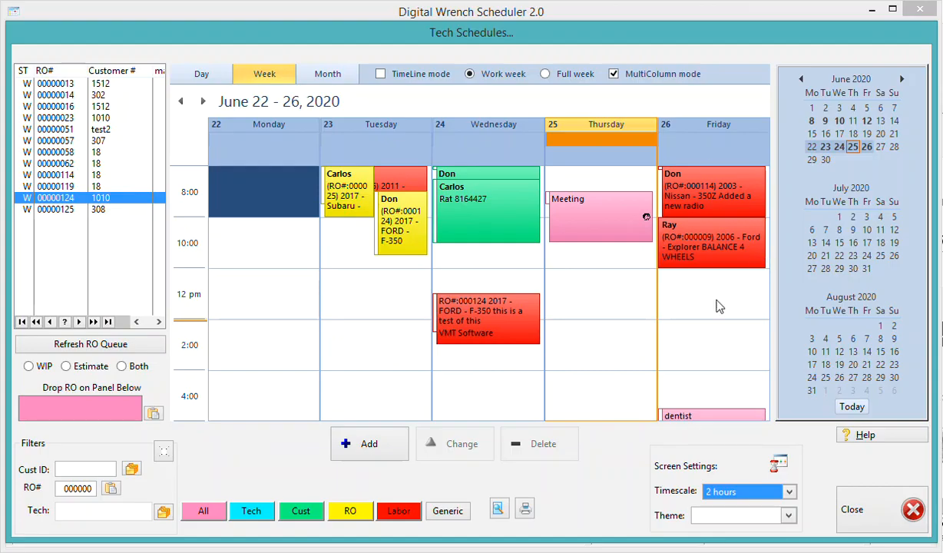
Step: Try the Silver (Office 2010) calendar theme, and set the theme to Blue (Office 2010)
click(787, 515)
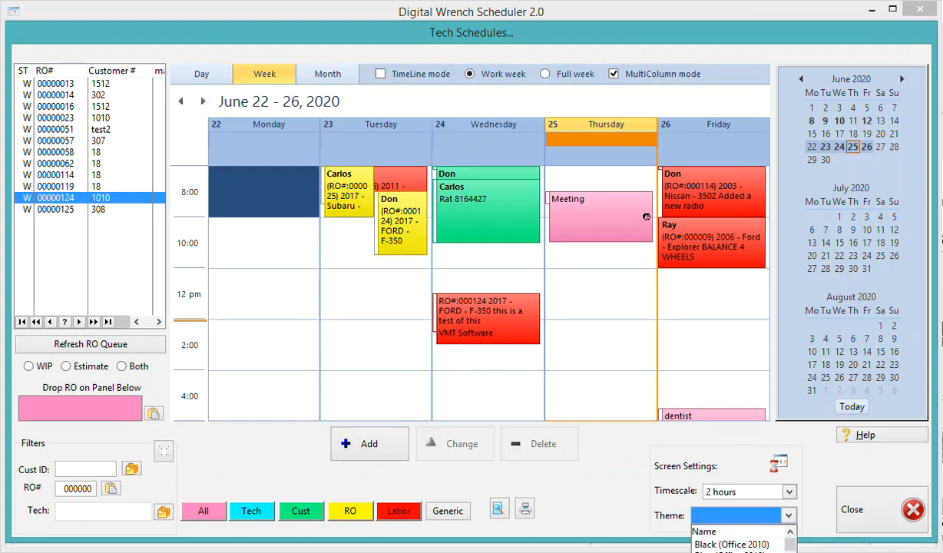
click(729, 552)
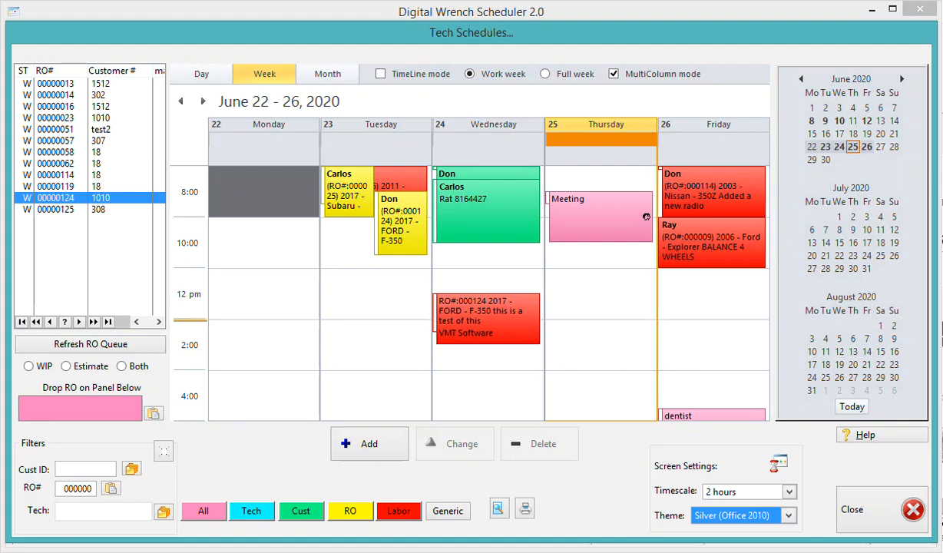
click(789, 517)
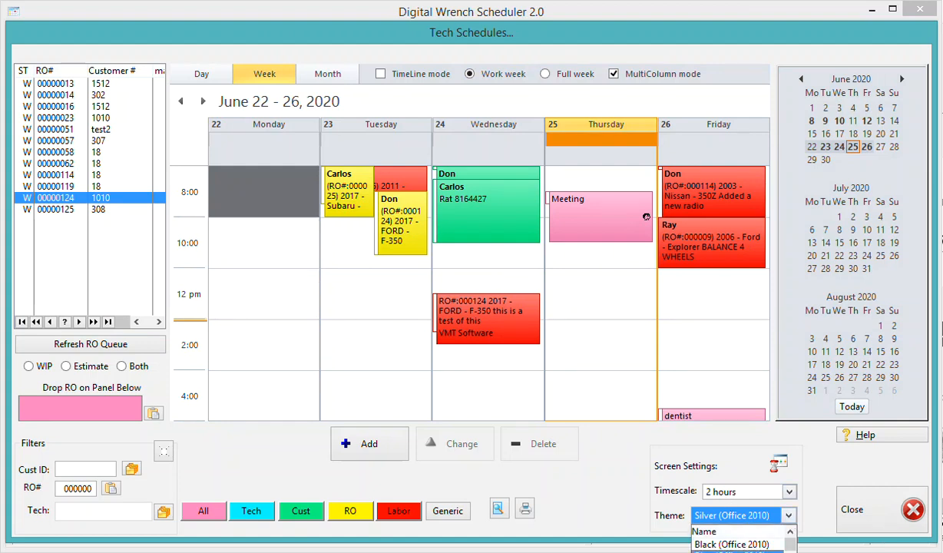
click(730, 551)
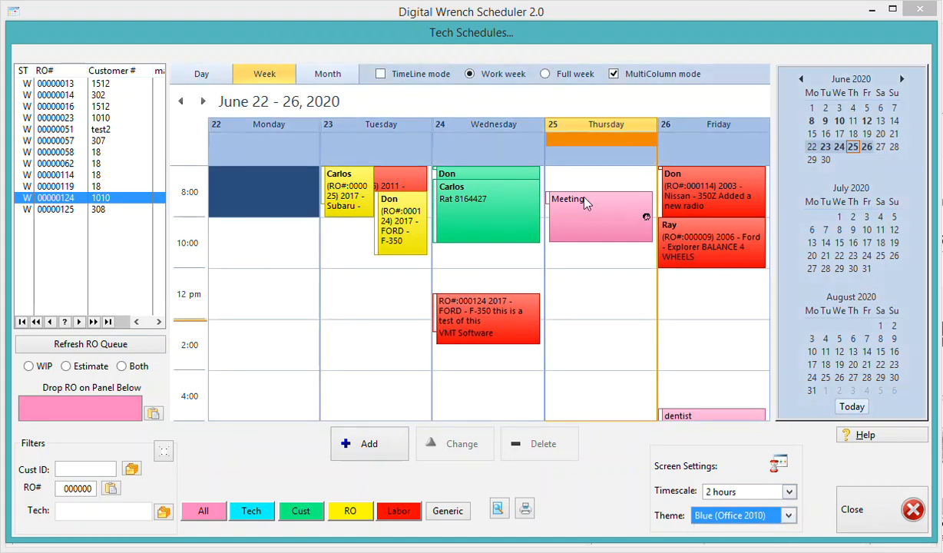
Step: Close the tech schedules and enable Restrict to Working Hrs. in the Calendar Settings
click(872, 519)
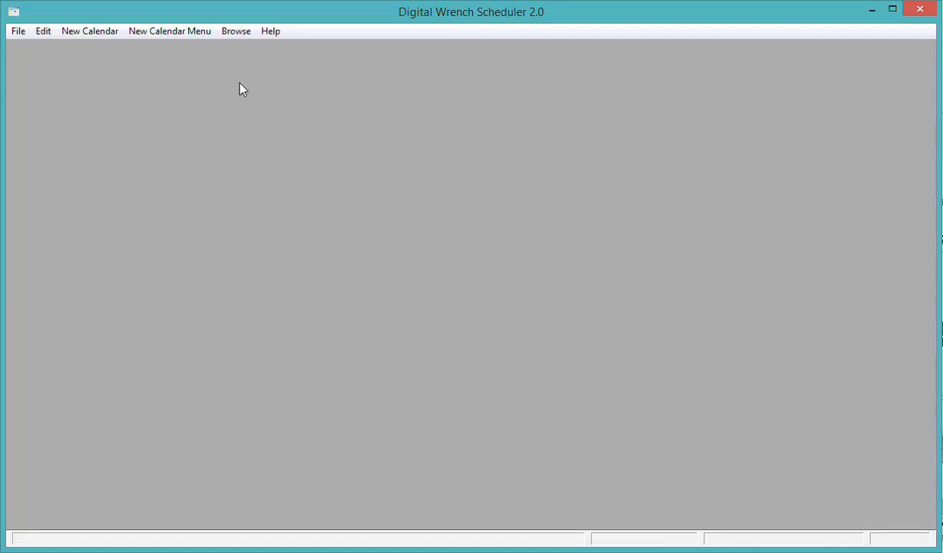
click(180, 35)
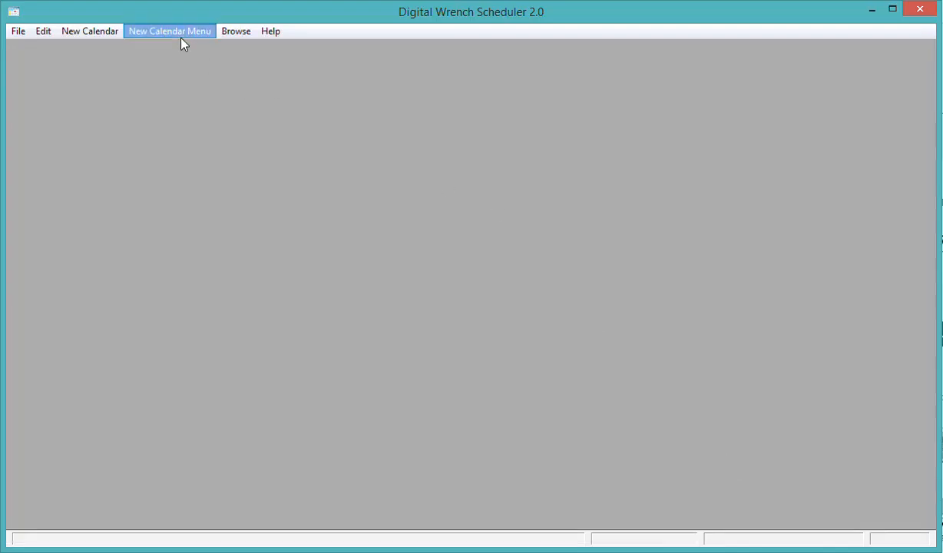
click(182, 37)
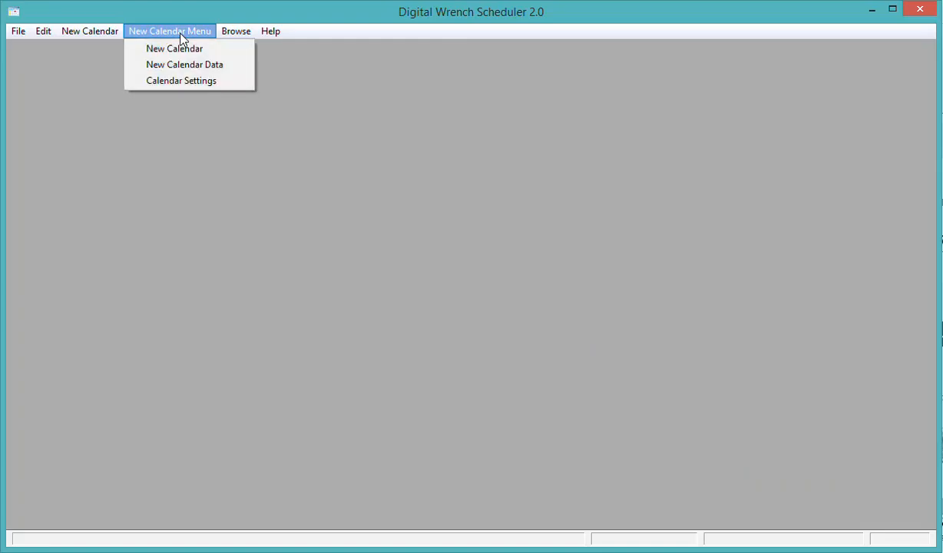
click(176, 85)
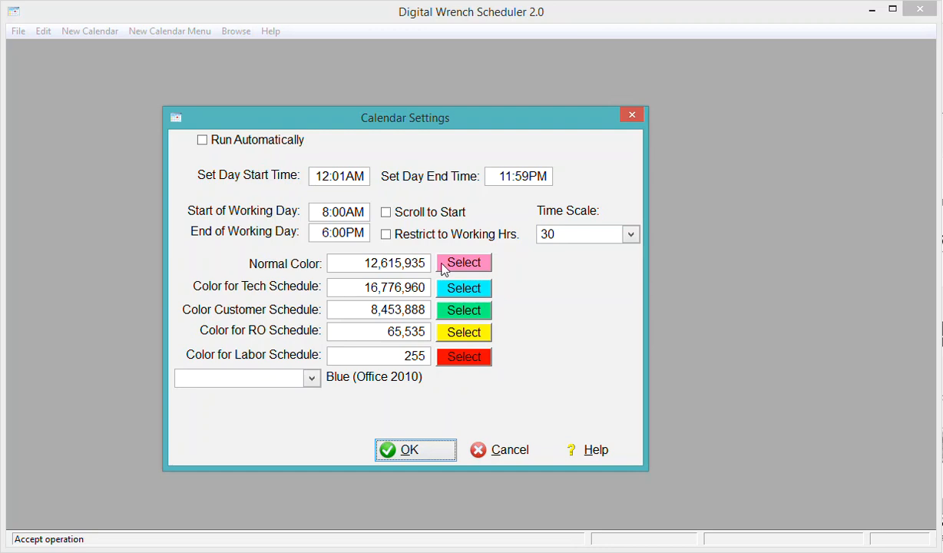
click(386, 235)
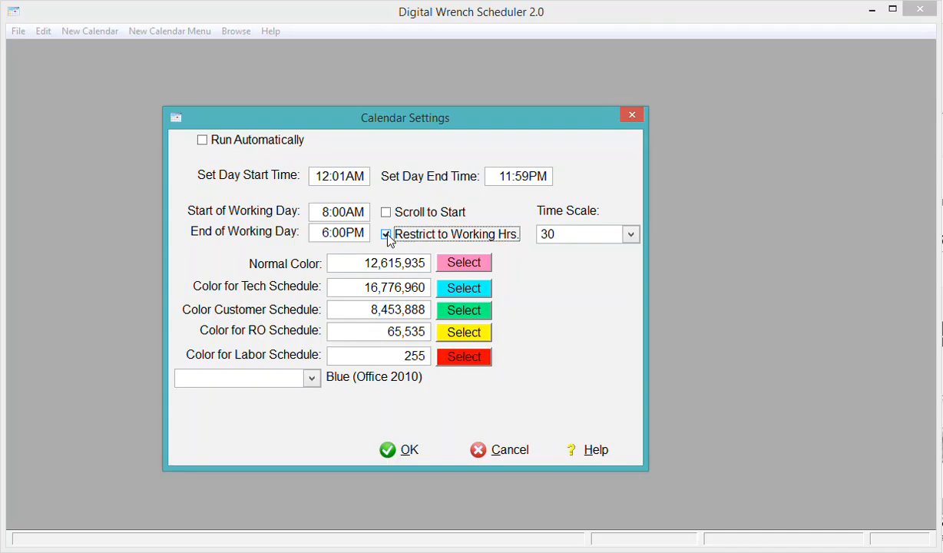
Step: Enable Scroll to Start, save the Calendar Settings and reopen the new calendar to check the working-hours view
click(386, 214)
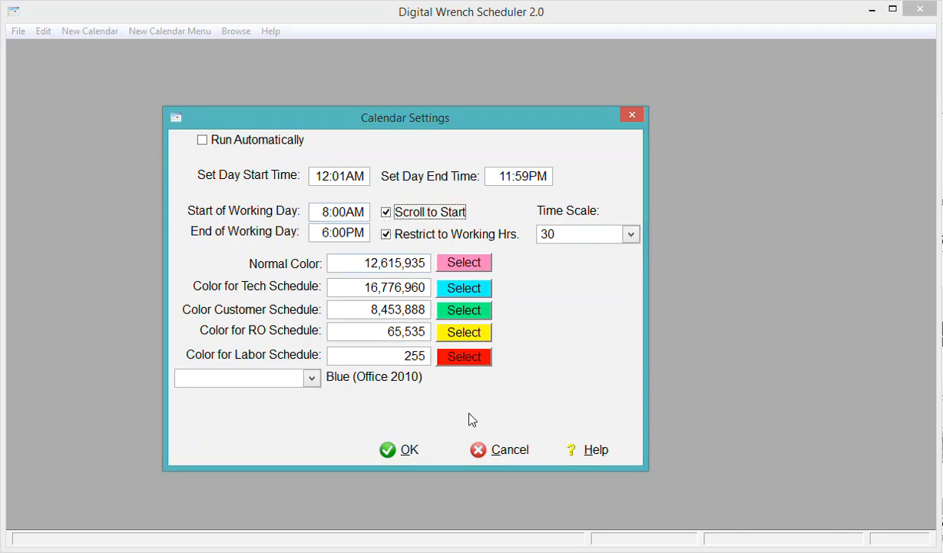
click(408, 449)
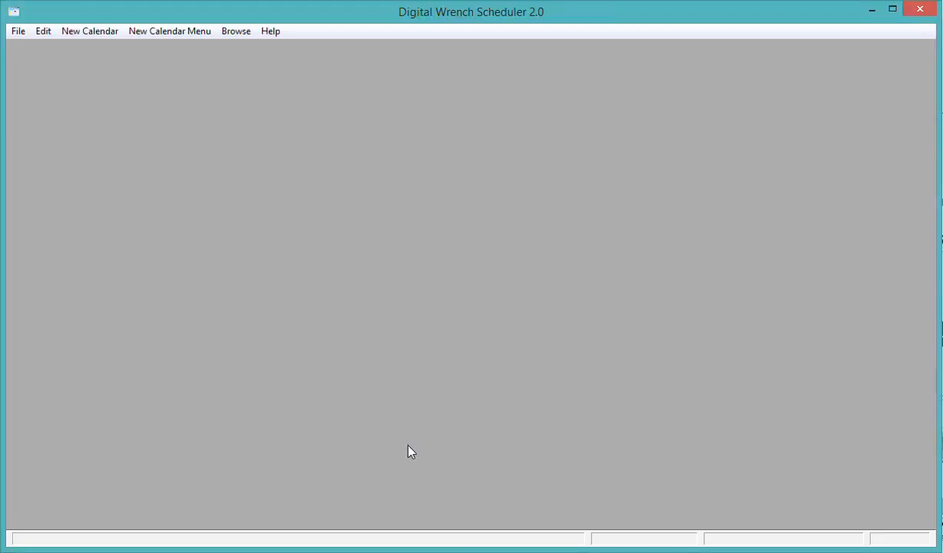
click(154, 32)
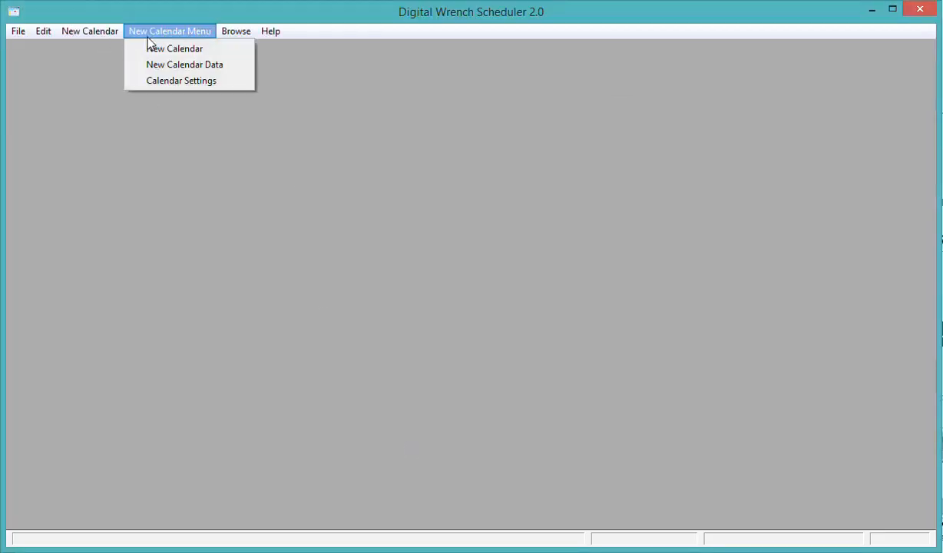
click(149, 48)
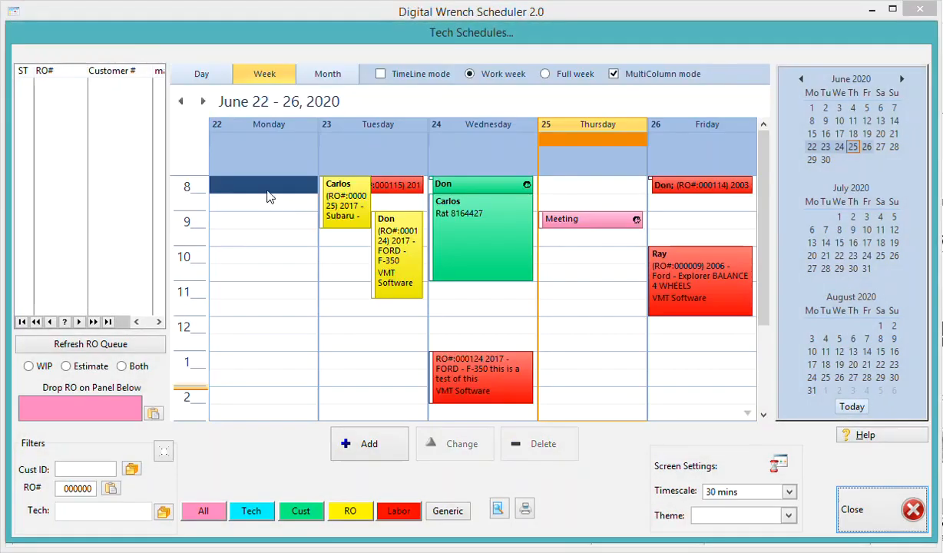
mouse_move(762, 295)
mouse_down()
mouse_move(760, 345)
mouse_move(762, 292)
mouse_up()
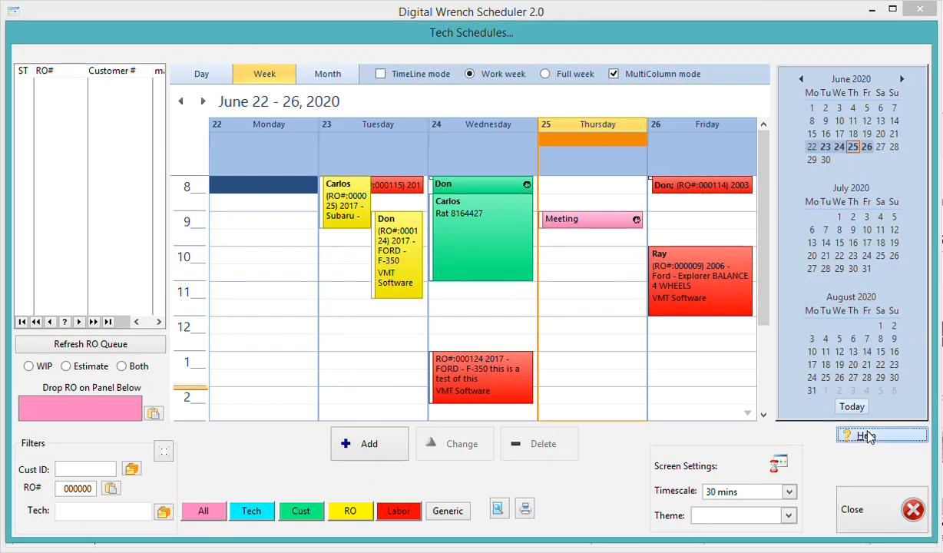
Step: Open the scheduler's help and look through the Scheduler topic, including the drag and drop, date picker and view settings sections
click(841, 432)
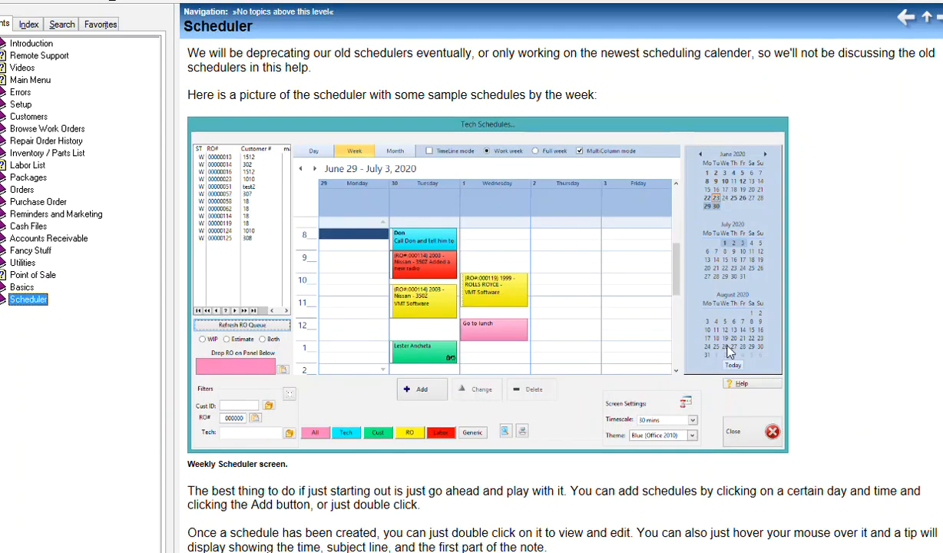
click(883, 198)
scroll(883, 198, down, 5)
scroll(941, 485, down, 20)
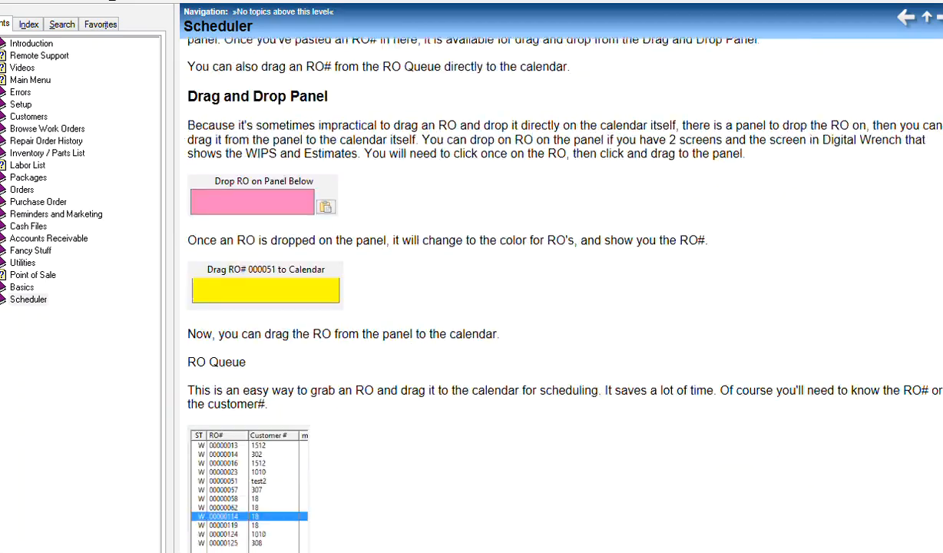
scroll(941, 485, down, 4)
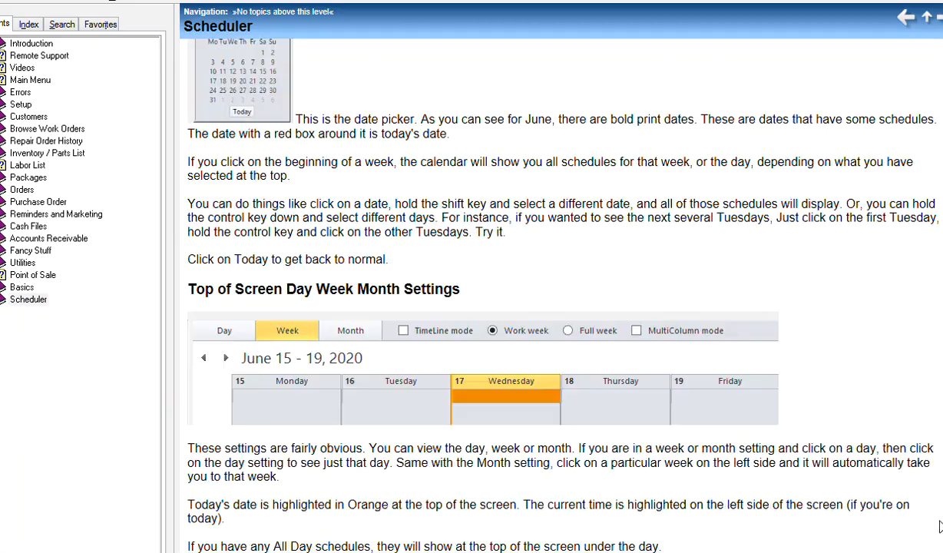
scroll(940, 526, up, 20)
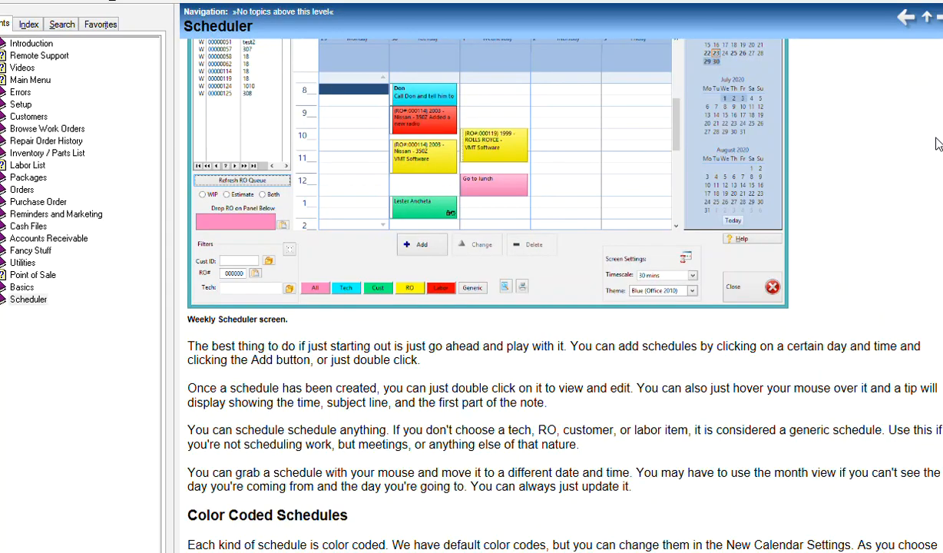